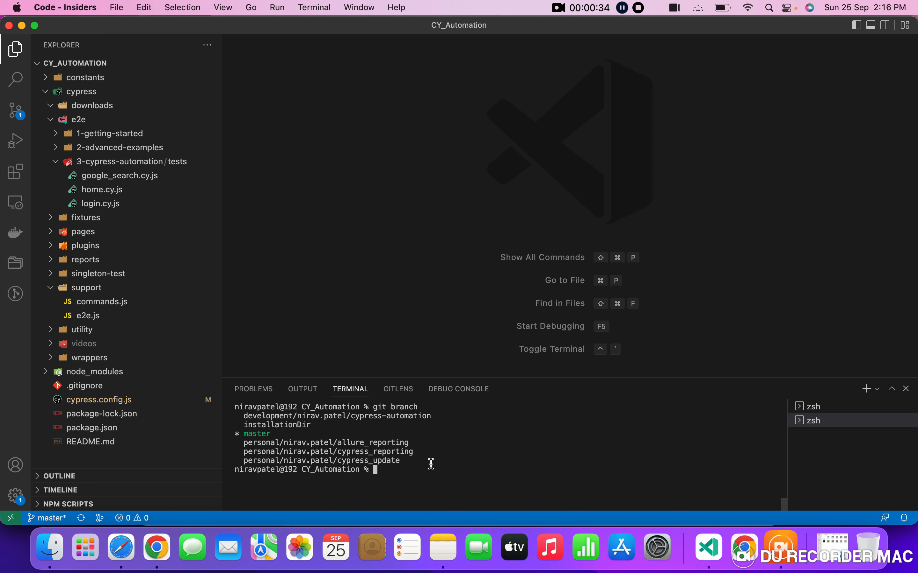
- Clear the terminal and list the project's local Git branches with git branch
{"action": "type", "text": "r"}
{"action": "key", "text": "Return"}
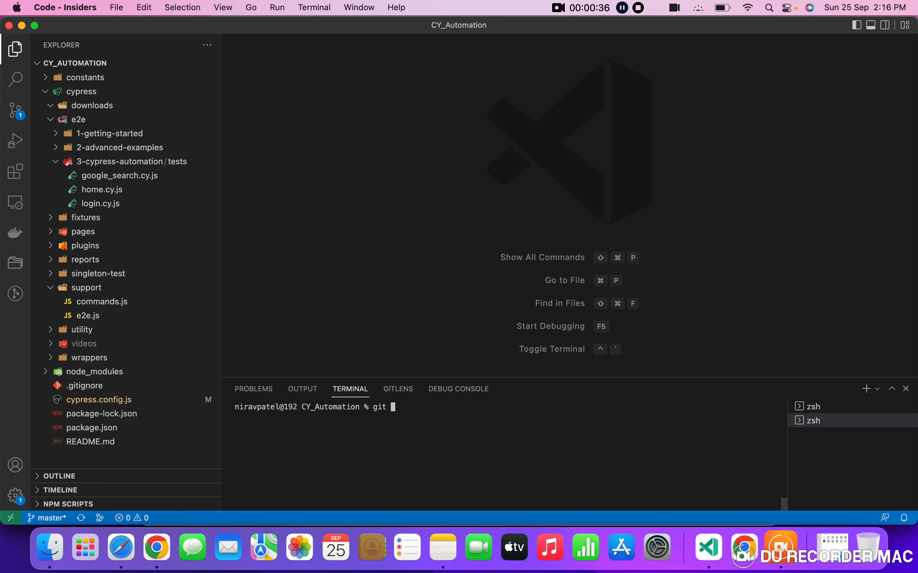
{"action": "type", "text": "git branch"}
{"action": "key", "text": "Return"}
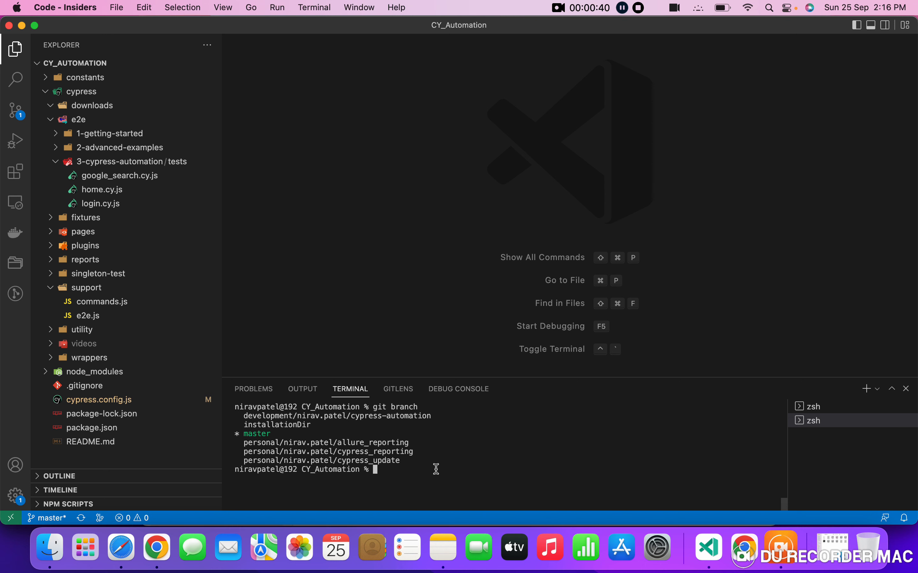
- Switch to Chrome, show all Bitbucket branches, and open the cypress_update branch's pull request "update cypress from 9.5.4 to 10.8.0"
{"action": "left_click", "coordinate": [157, 548]}
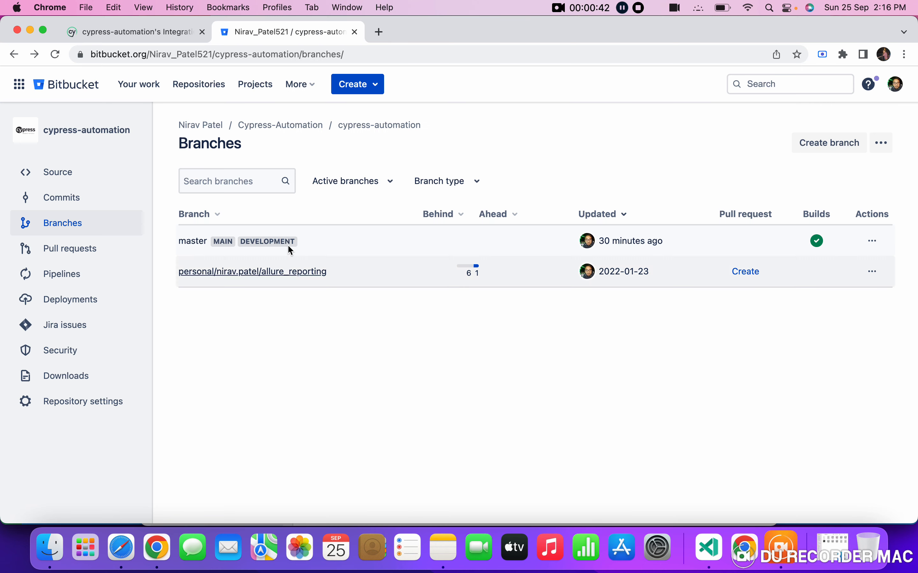
{"action": "left_click", "coordinate": [381, 183]}
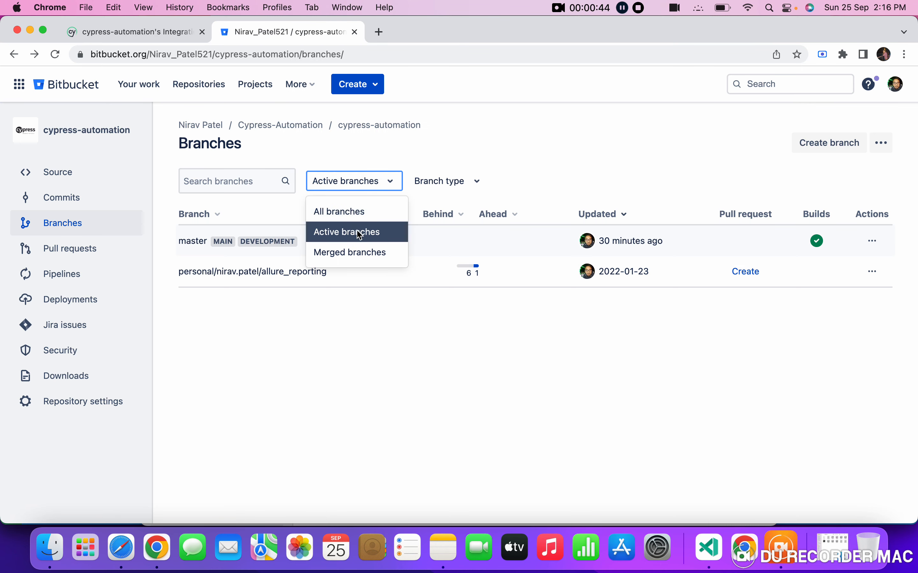
{"action": "left_click", "coordinate": [352, 216]}
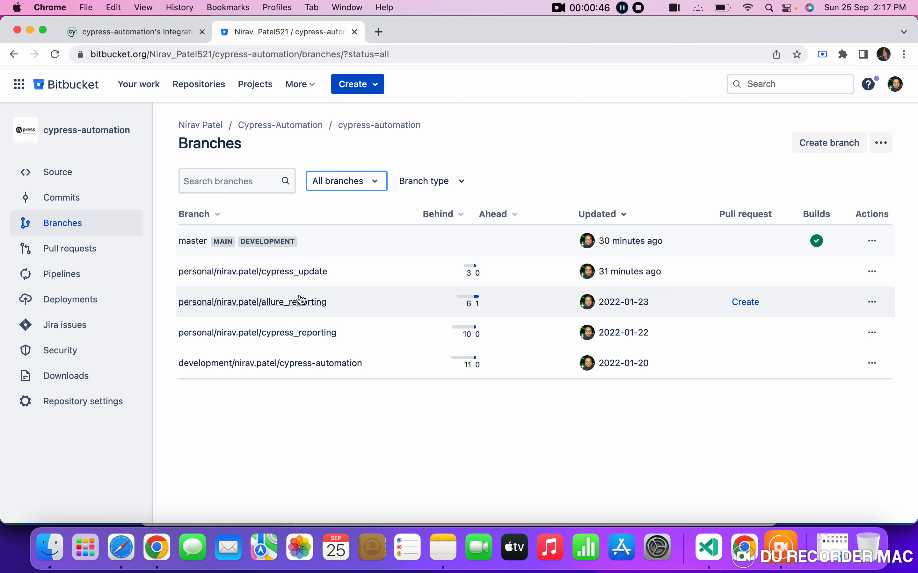
{"action": "left_click", "coordinate": [297, 276]}
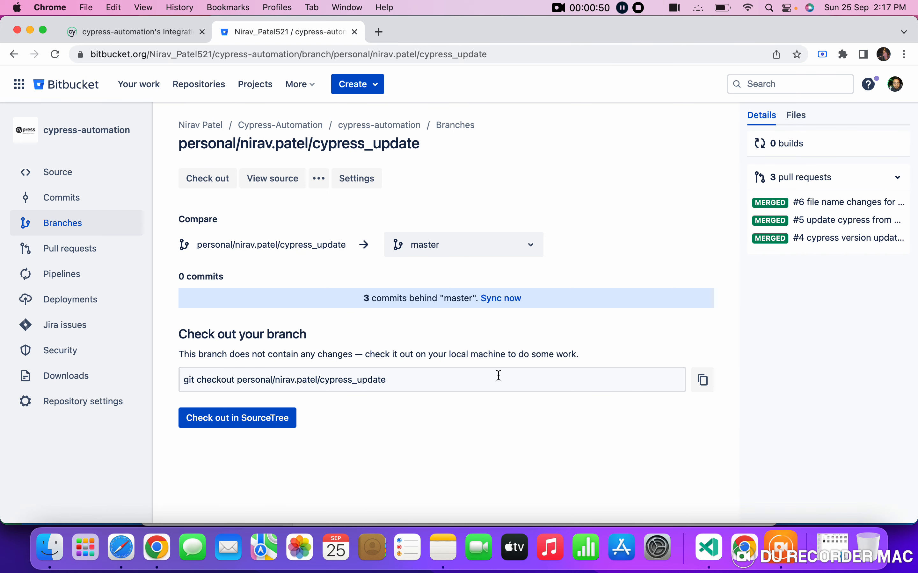
{"action": "left_click", "coordinate": [819, 222]}
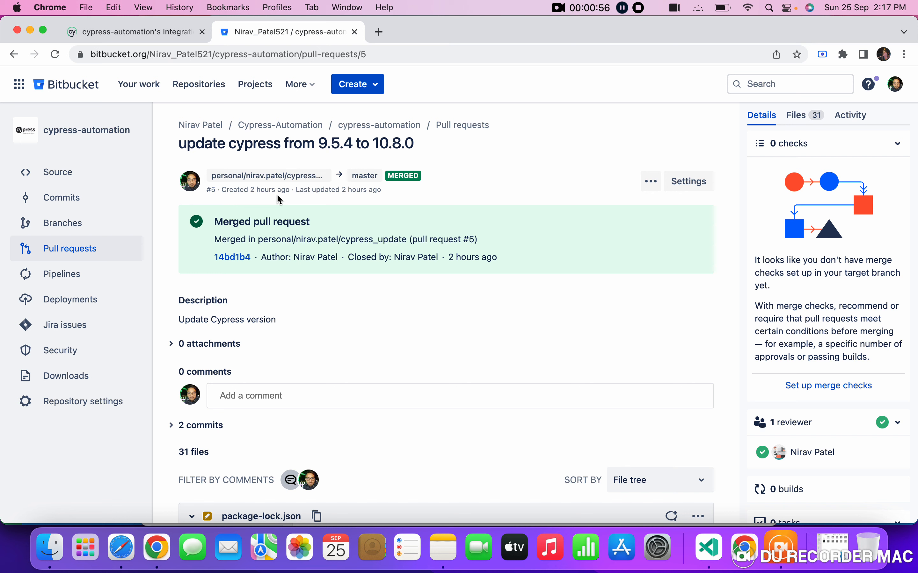
- Open the master branch's source in Bitbucket and check the Cypress version under devDependencies in package.json
{"action": "left_click", "coordinate": [68, 228]}
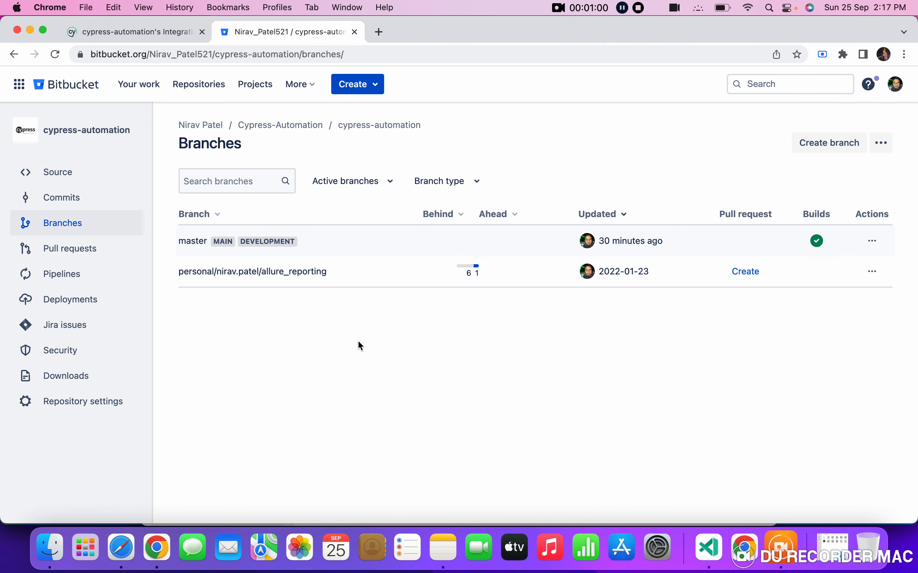
{"action": "left_click", "coordinate": [192, 243]}
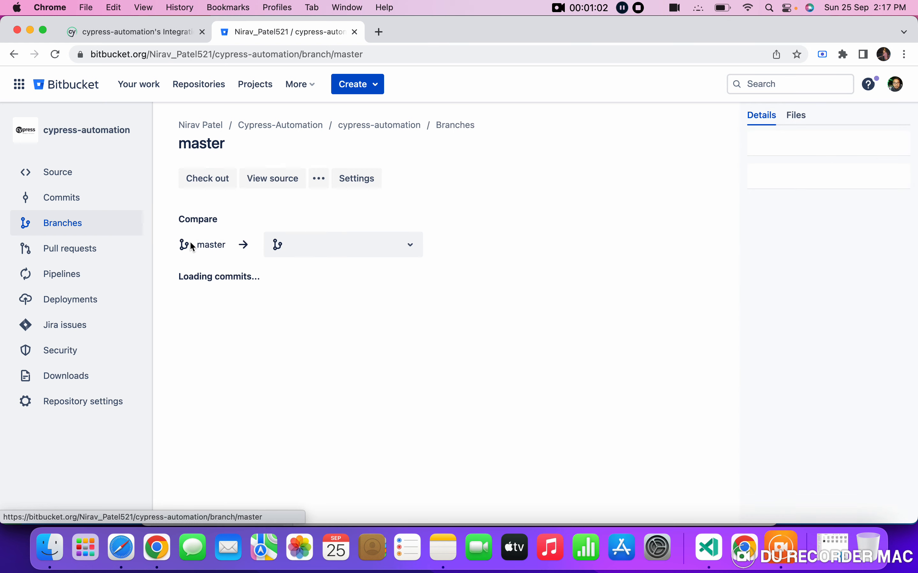
{"action": "left_click", "coordinate": [266, 178]}
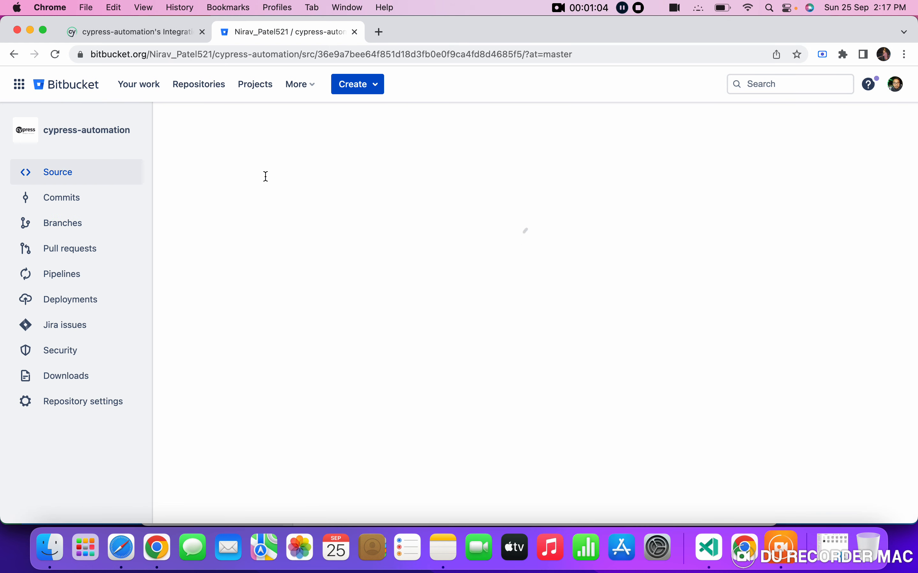
{"action": "scroll", "coordinate": [291, 344], "scroll_direction": "down", "scroll_amount": 10}
{"action": "scroll", "coordinate": [291, 342], "scroll_direction": "up", "scroll_amount": 3}
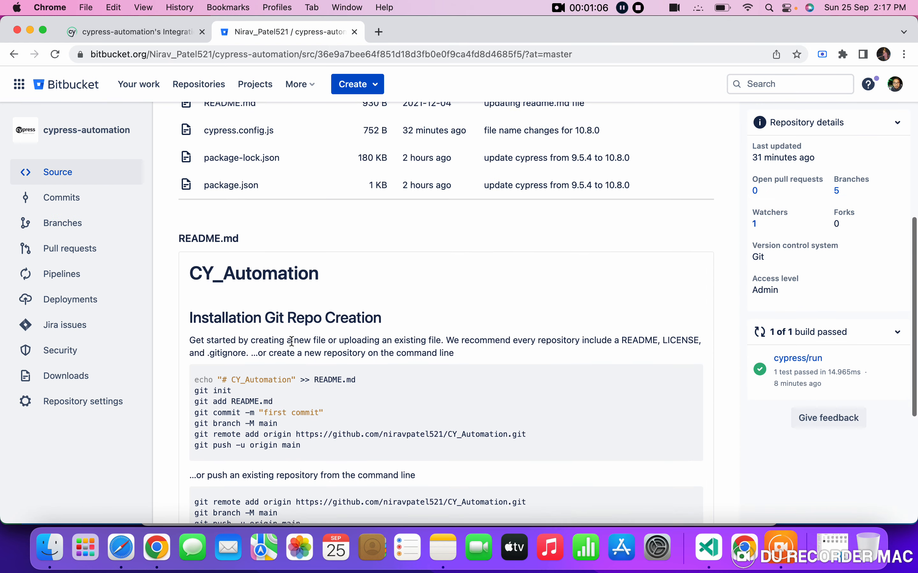
{"action": "scroll", "coordinate": [292, 341], "scroll_direction": "up", "scroll_amount": 3}
{"action": "left_click", "coordinate": [232, 251]}
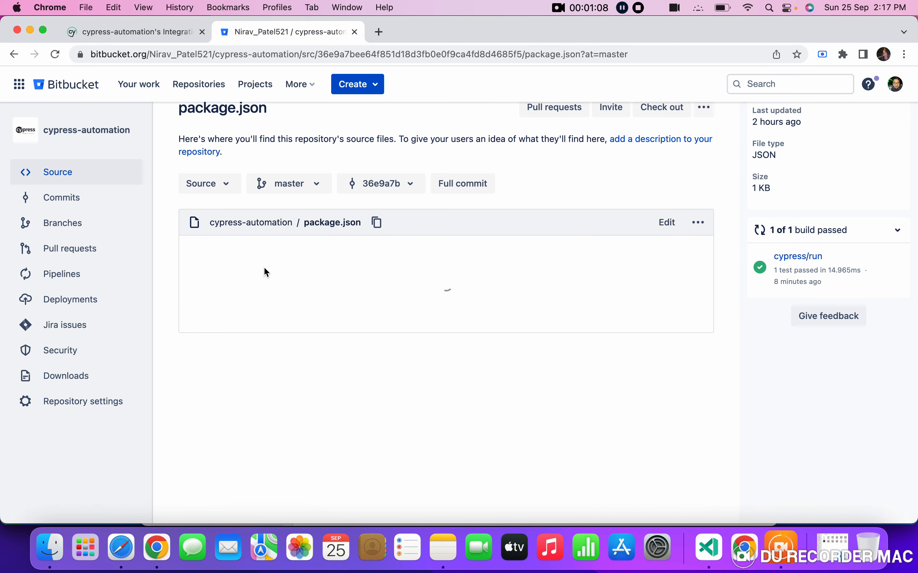
{"action": "scroll", "coordinate": [355, 370], "scroll_direction": "down", "scroll_amount": 5}
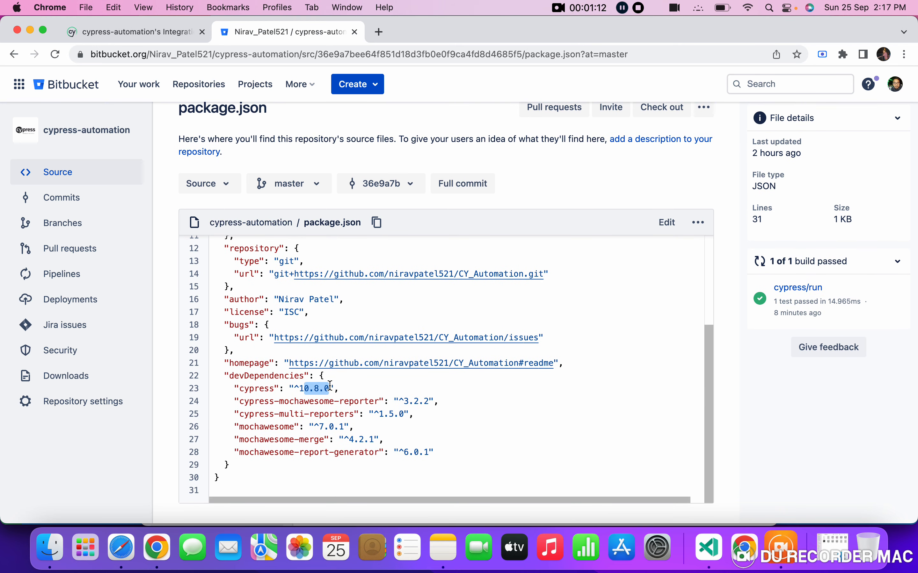
- Switch to Visual Studio Code, clear the terminal, and launch the Cypress app from it
{"action": "left_click", "coordinate": [709, 548]}
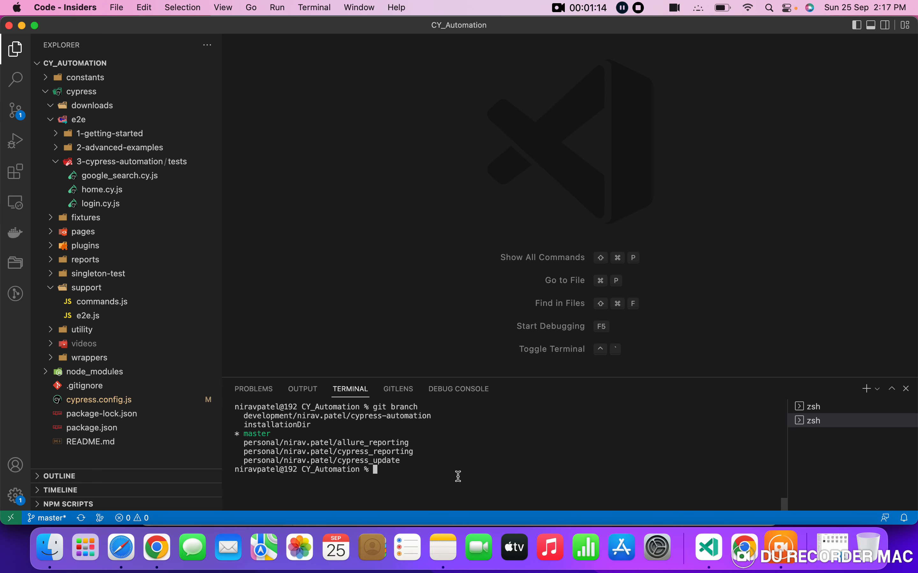
{"action": "type", "text": "clear"}
{"action": "key", "text": "Return"}
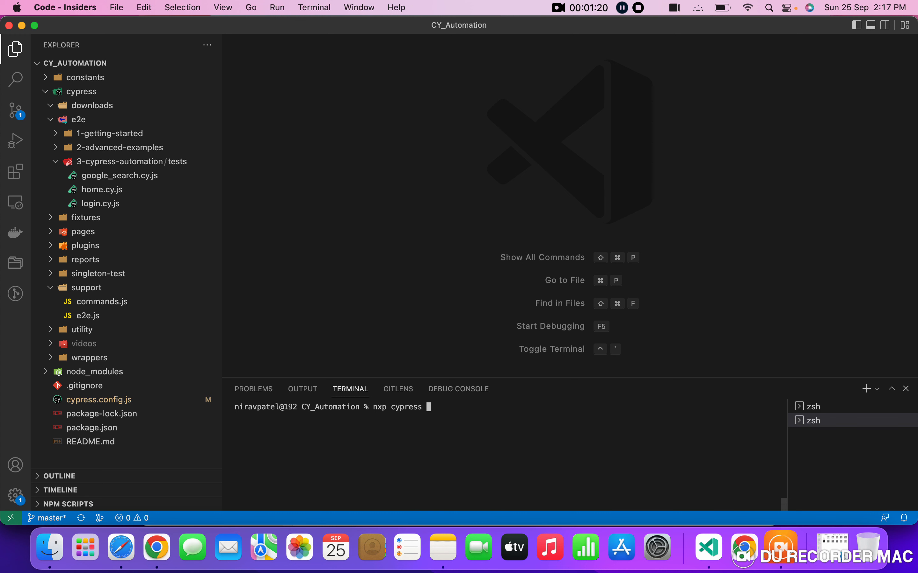
{"action": "key", "text": "Return"}
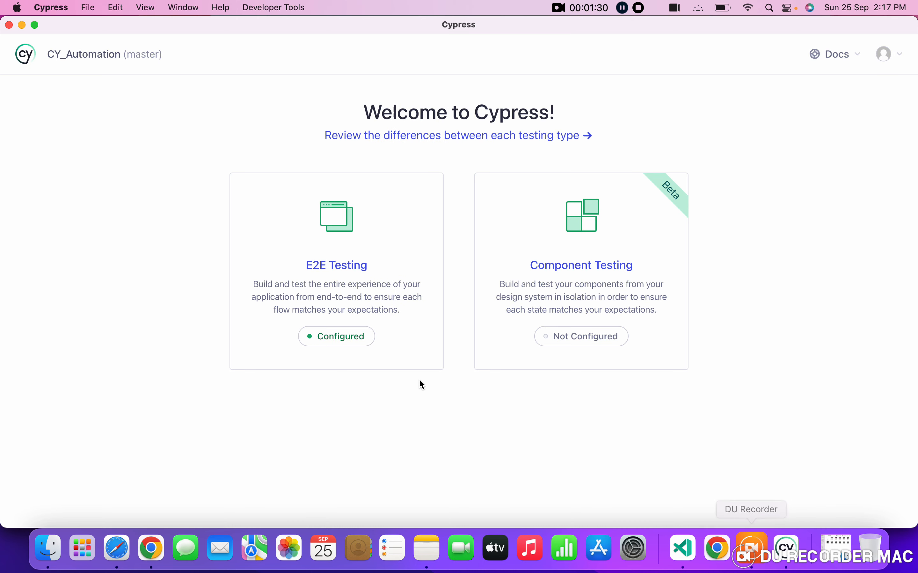
- Choose E2E Testing in Cypress and start it in Chrome
{"action": "left_click", "coordinate": [348, 342]}
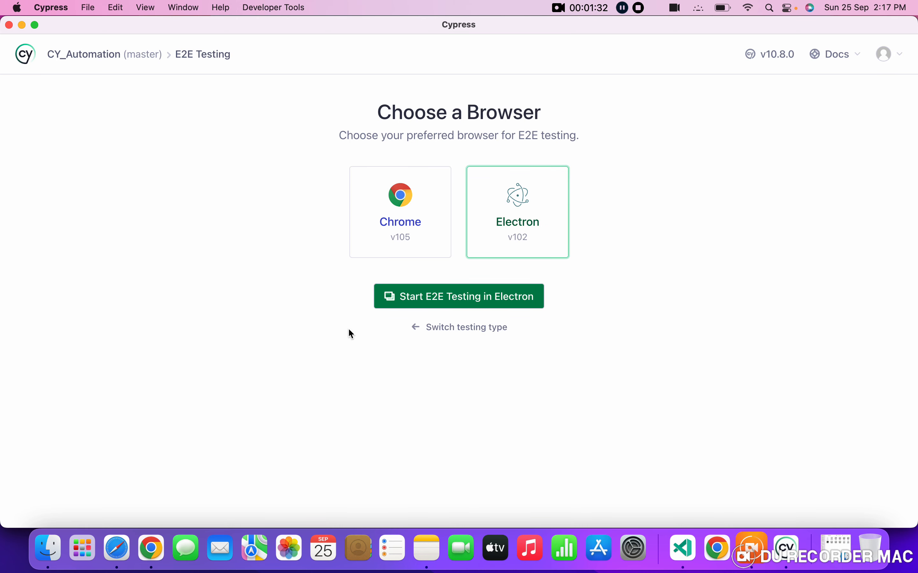
{"action": "left_click", "coordinate": [414, 231]}
{"action": "left_click", "coordinate": [464, 297]}
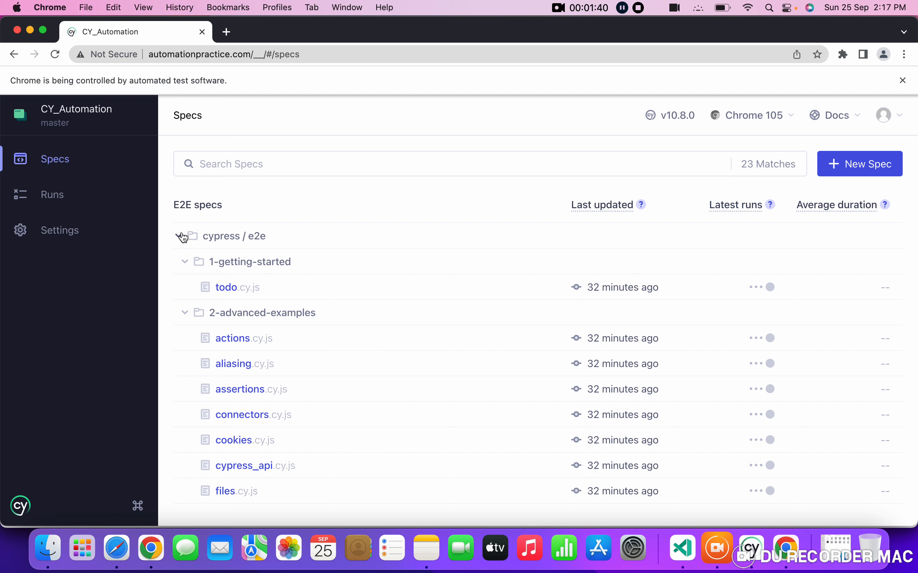
- Collapse the 1-getting-started and 2-advanced-examples spec folders, and open the project's list of recorded runs
{"action": "left_click", "coordinate": [185, 262]}
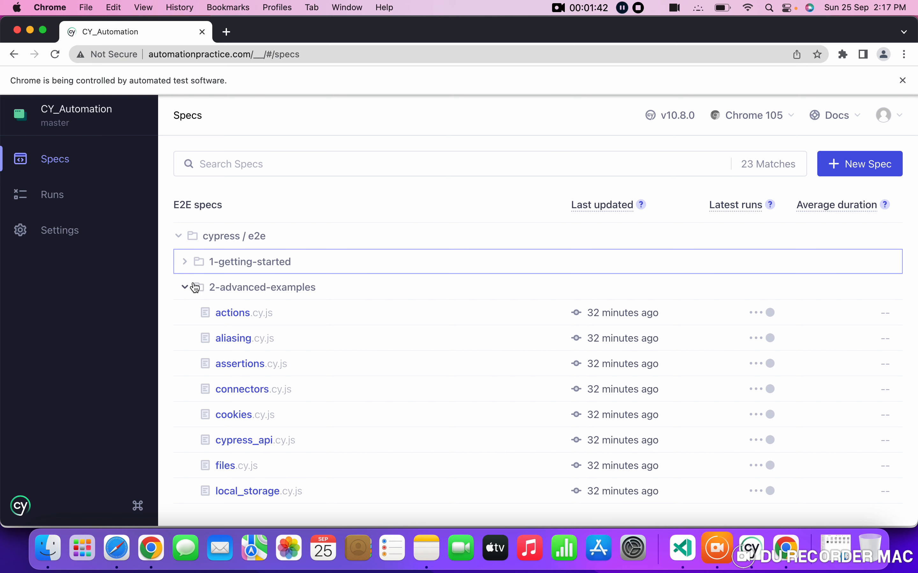
{"action": "left_click", "coordinate": [185, 288]}
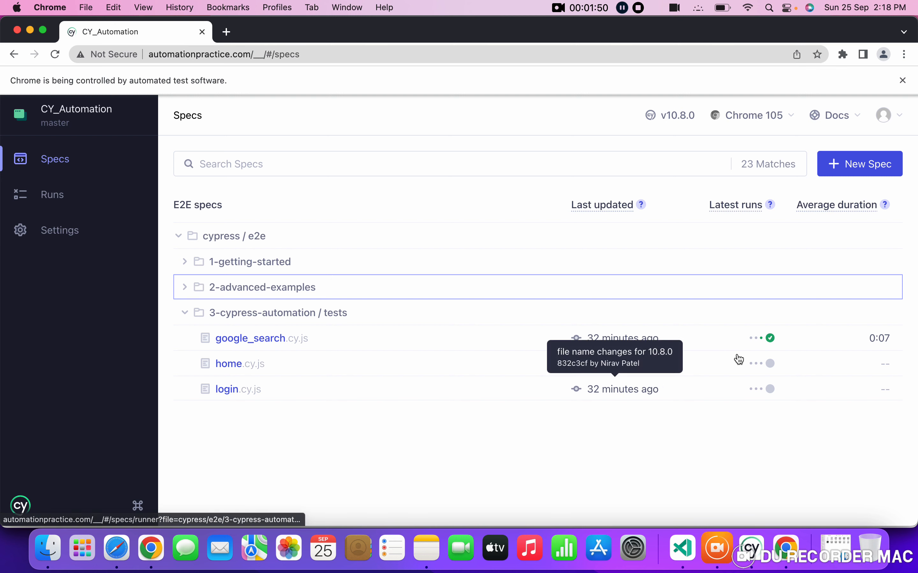
{"action": "mouse_move", "coordinate": [771, 341]}
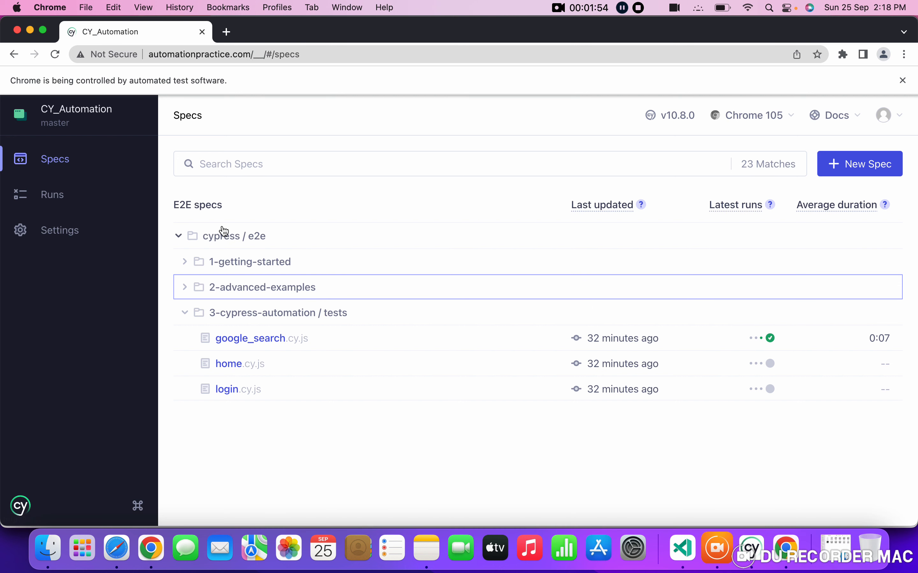
{"action": "left_click", "coordinate": [75, 198]}
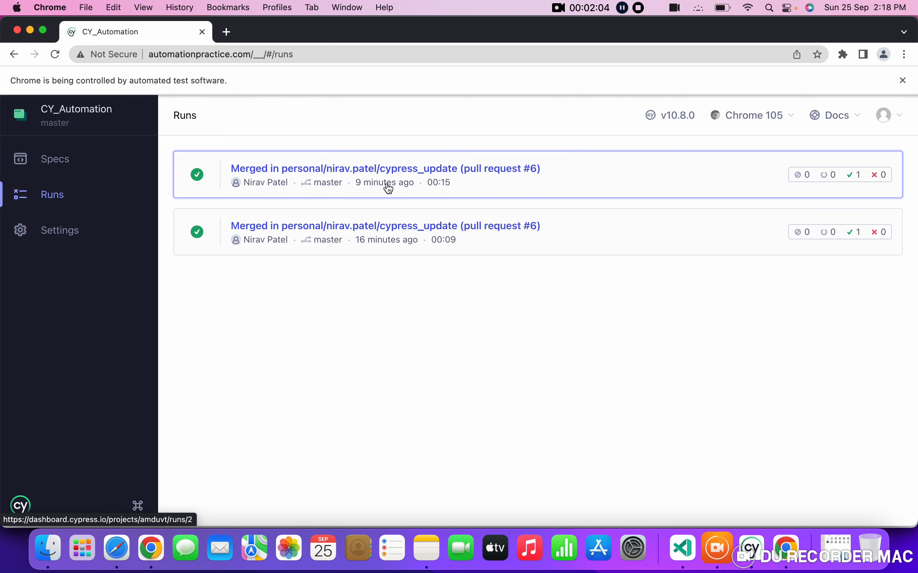
- Switch to the regular Chrome window, search for "cypress dashboard" in a new tab, and open the Cypress Dashboard site
{"action": "left_click", "coordinate": [152, 549]}
{"action": "left_click", "coordinate": [106, 34]}
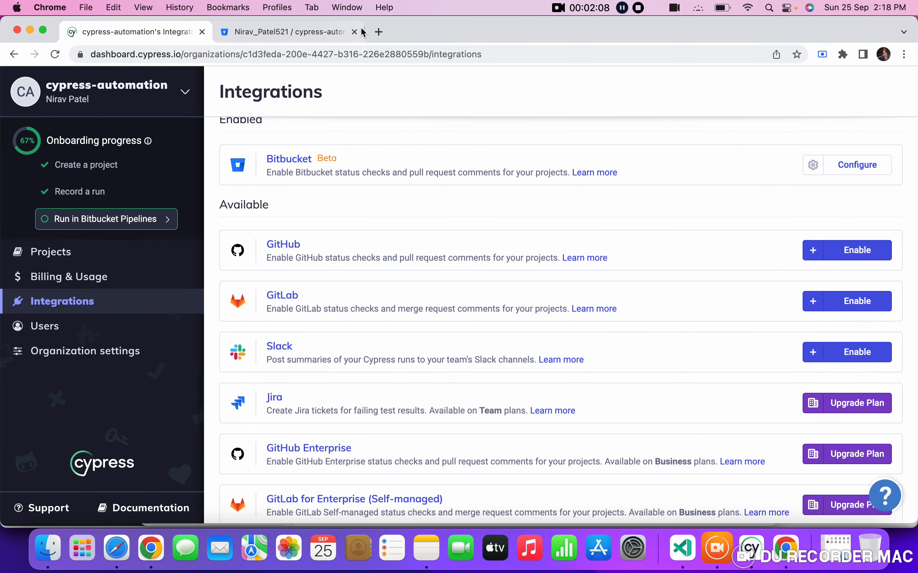
{"action": "left_click", "coordinate": [377, 32]}
{"action": "type", "text": "cypress da"}
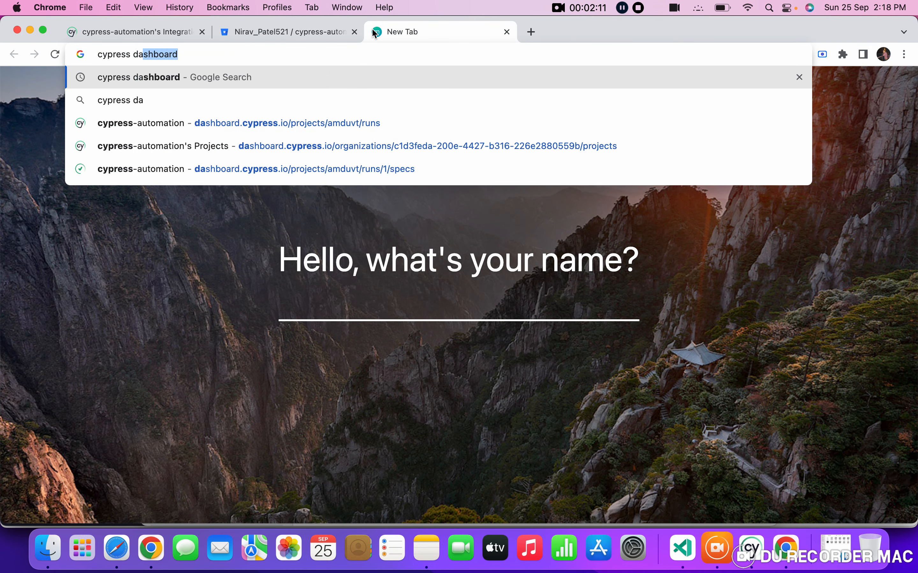
{"action": "key", "text": "Return"}
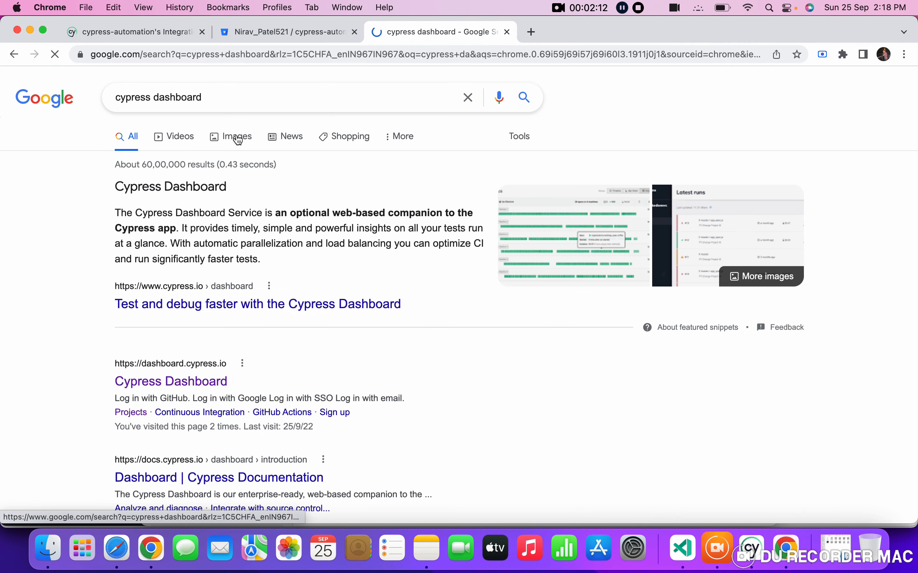
{"action": "left_click", "coordinate": [163, 387]}
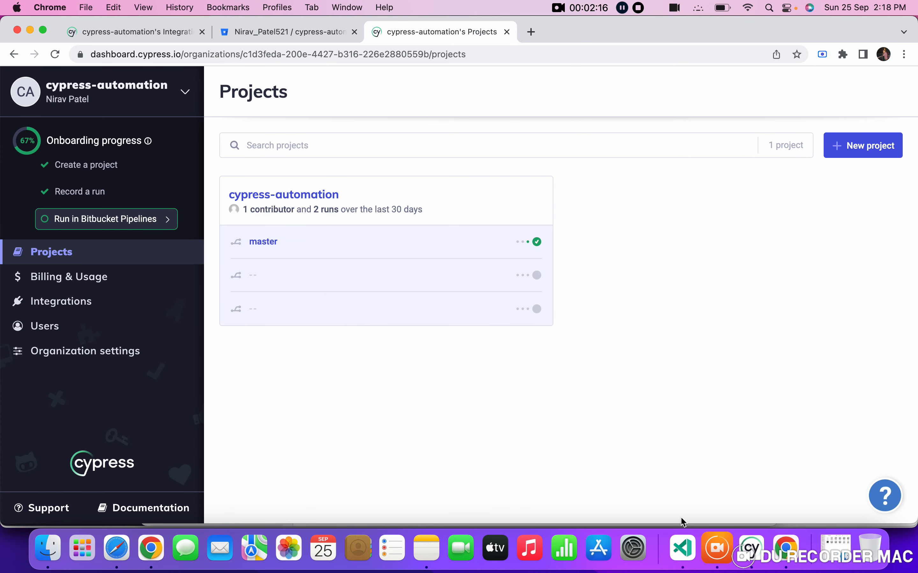
- Check which account is signed in, first in the Cypress app and then in the Cypress Dashboard in Chrome
{"action": "left_click", "coordinate": [753, 548]}
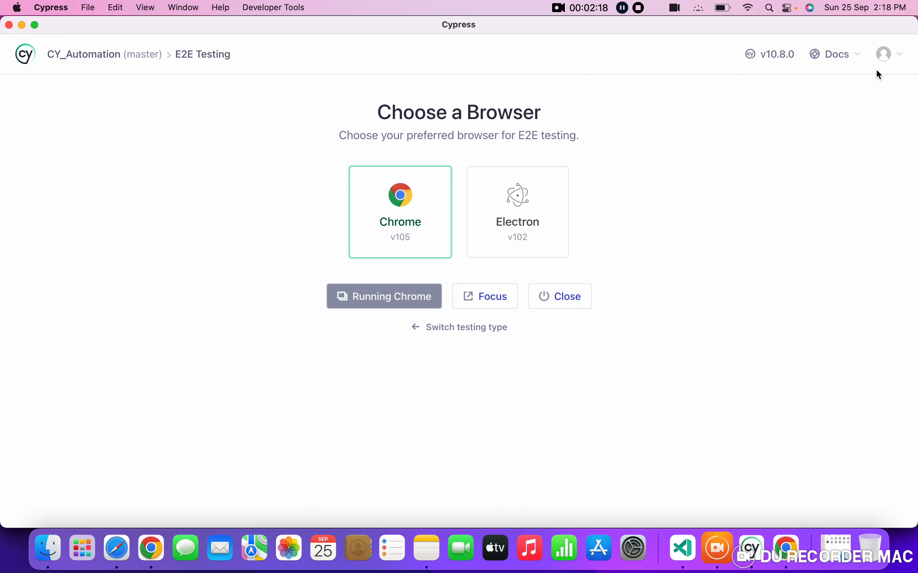
{"action": "left_click", "coordinate": [886, 60]}
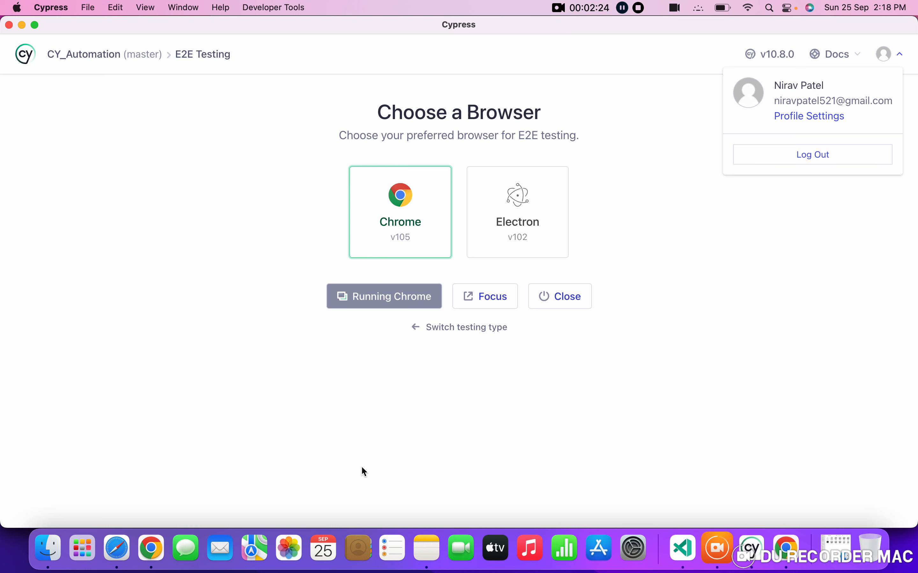
{"action": "left_click", "coordinate": [152, 550]}
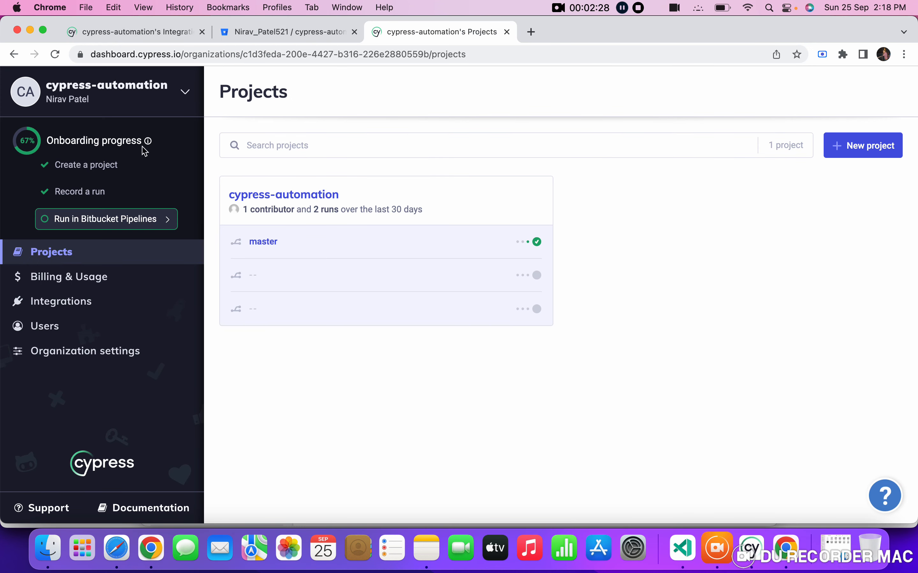
{"action": "left_click", "coordinate": [146, 98]}
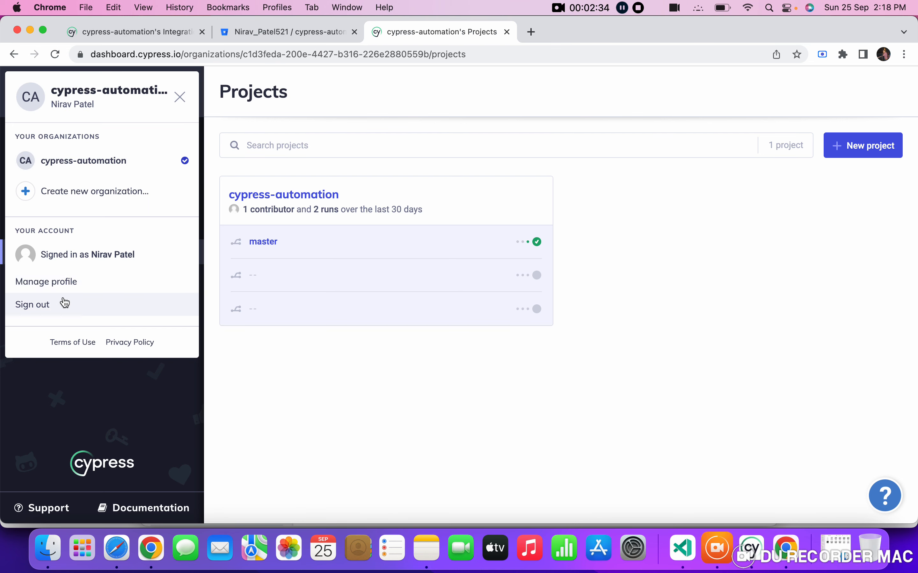
{"action": "left_click", "coordinate": [341, 436]}
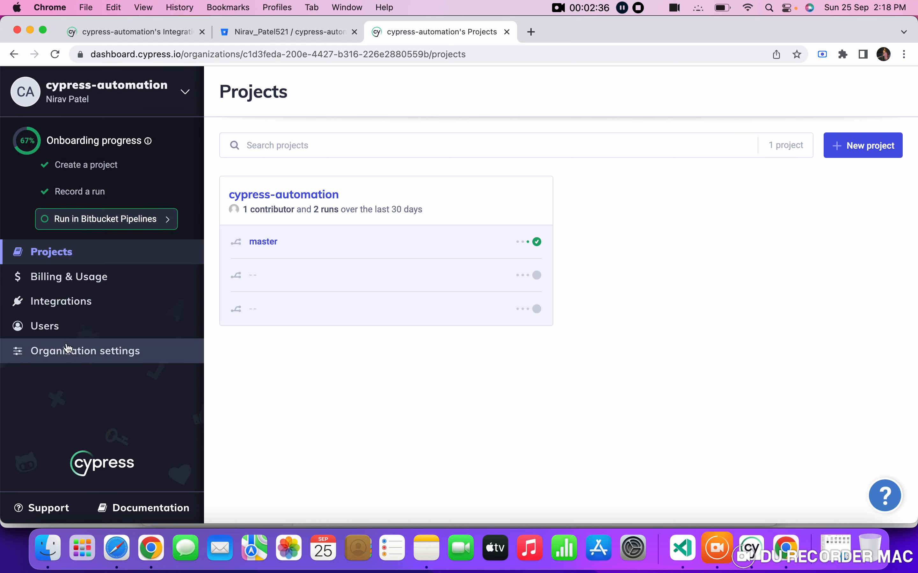
- View the organization's integrations in the Cypress Dashboard, and search for "configure cypress dashboard" in a new tab
{"action": "left_click", "coordinate": [71, 311]}
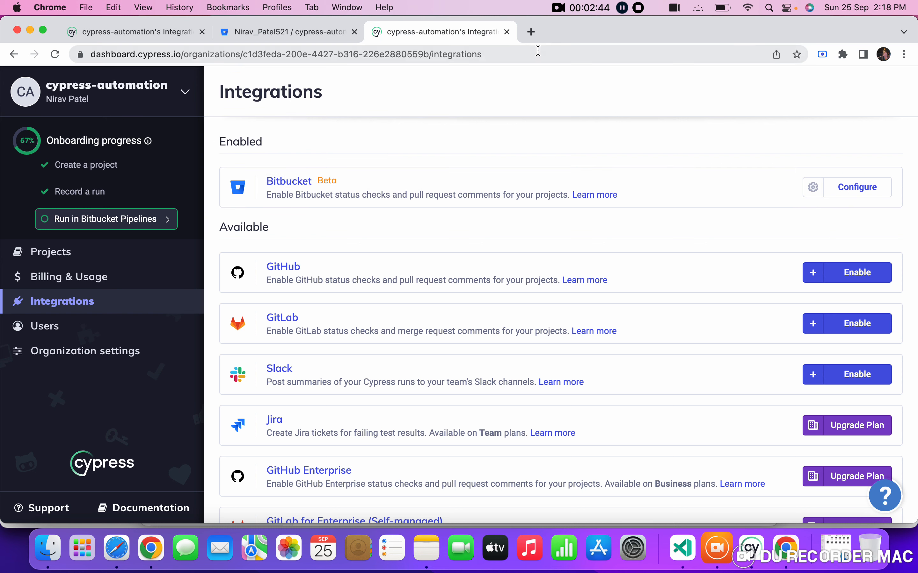
{"action": "left_click", "coordinate": [531, 31]}
{"action": "type", "text": "con"}
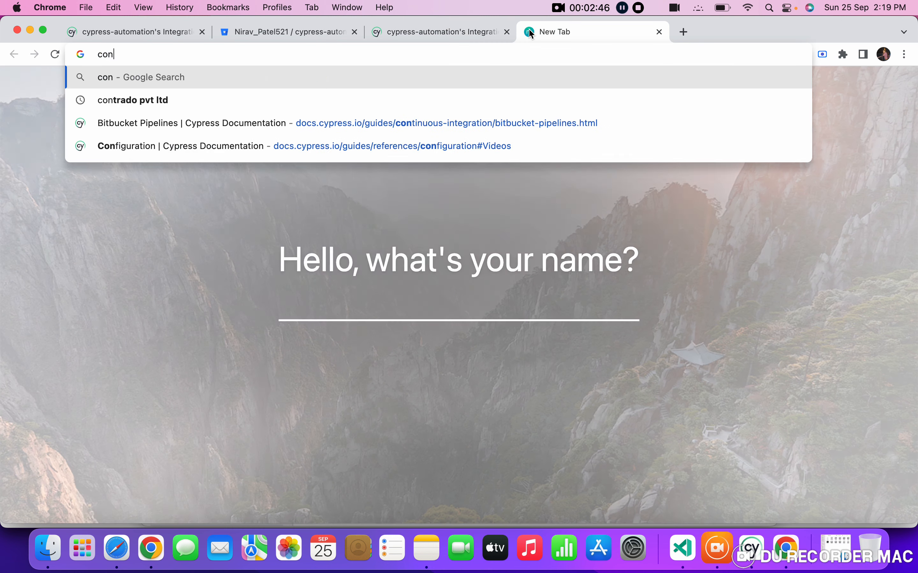
{"action": "type", "text": "figure cy"}
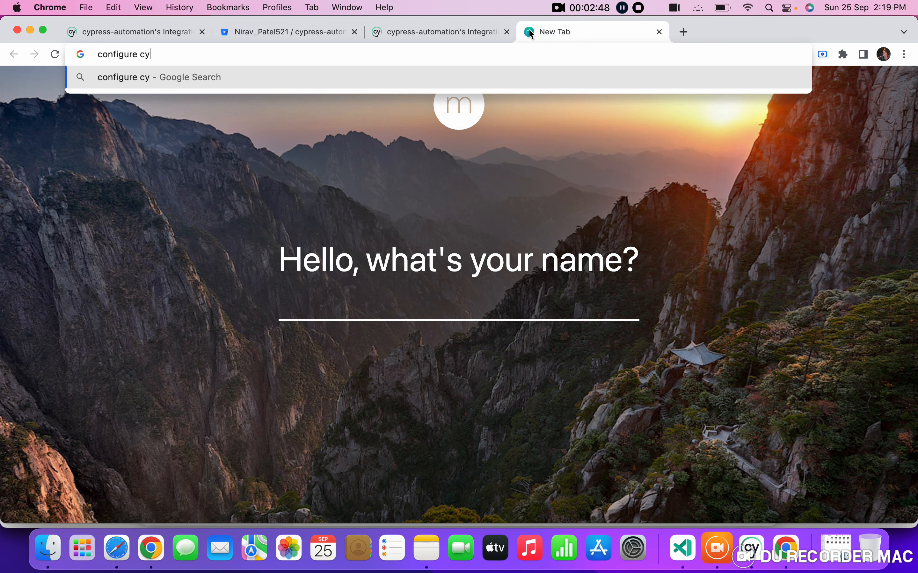
{"action": "type", "text": "press dashboard"}
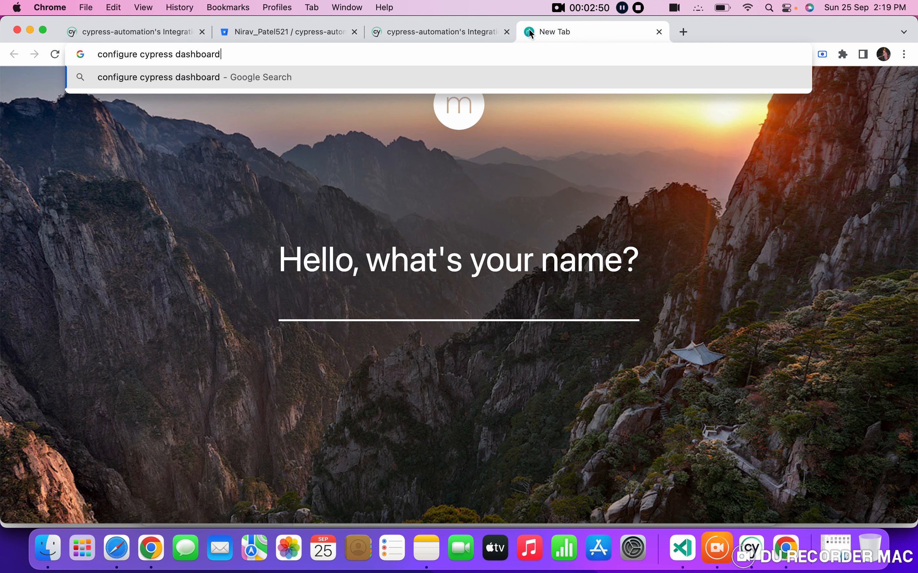
{"action": "key", "text": "Return"}
- Open the Dashboard page of the Cypress Documentation from the search results and read its Benefits section
{"action": "left_click", "coordinate": [199, 321]}
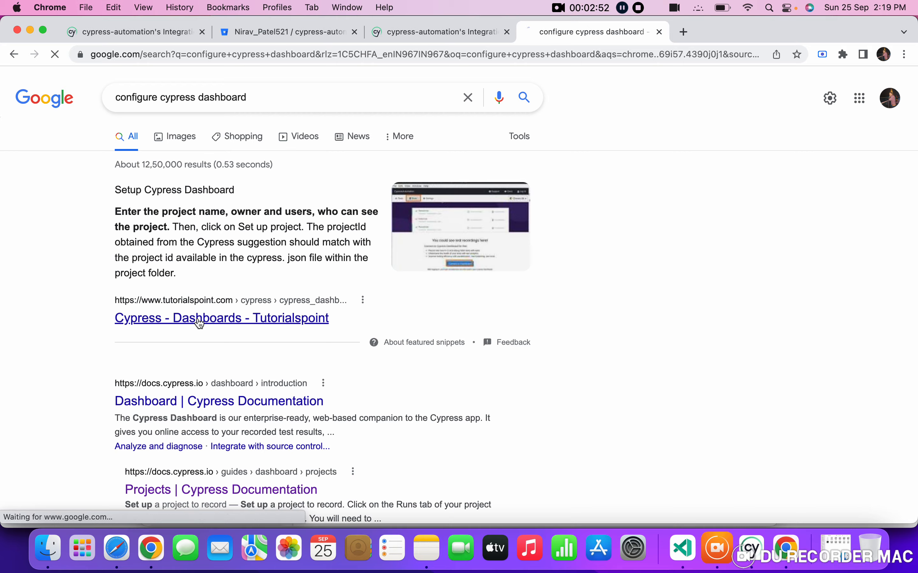
{"action": "left_click", "coordinate": [14, 54]}
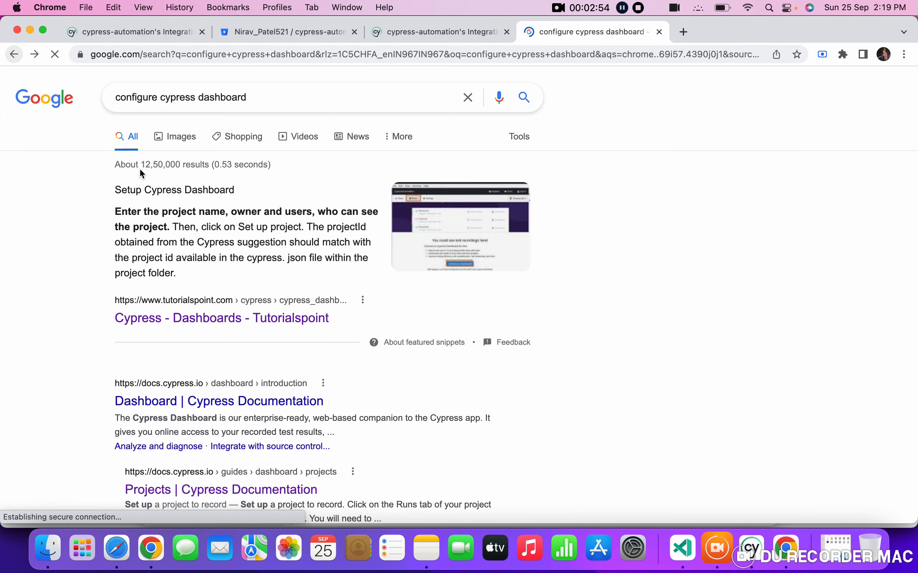
{"action": "left_click", "coordinate": [189, 395]}
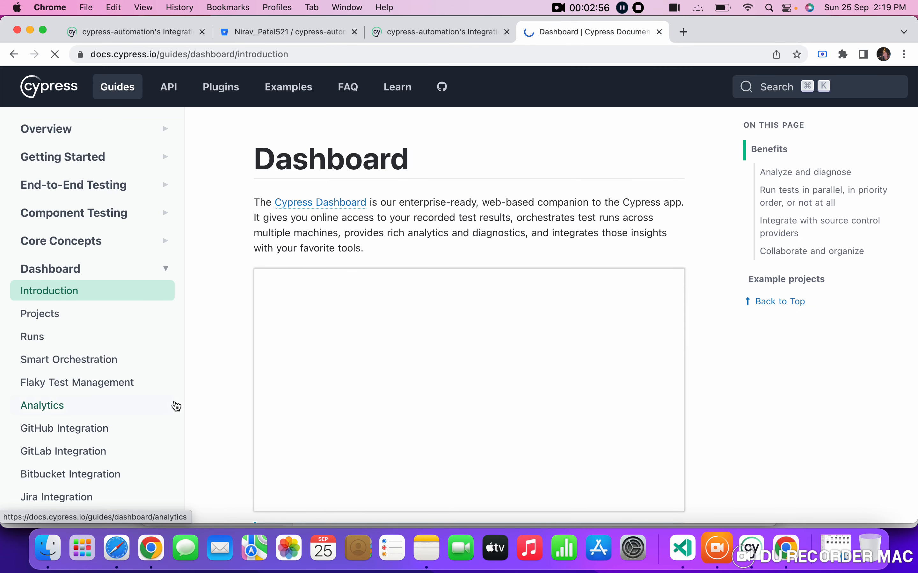
{"action": "scroll", "coordinate": [470, 357], "scroll_direction": "down", "scroll_amount": 12}
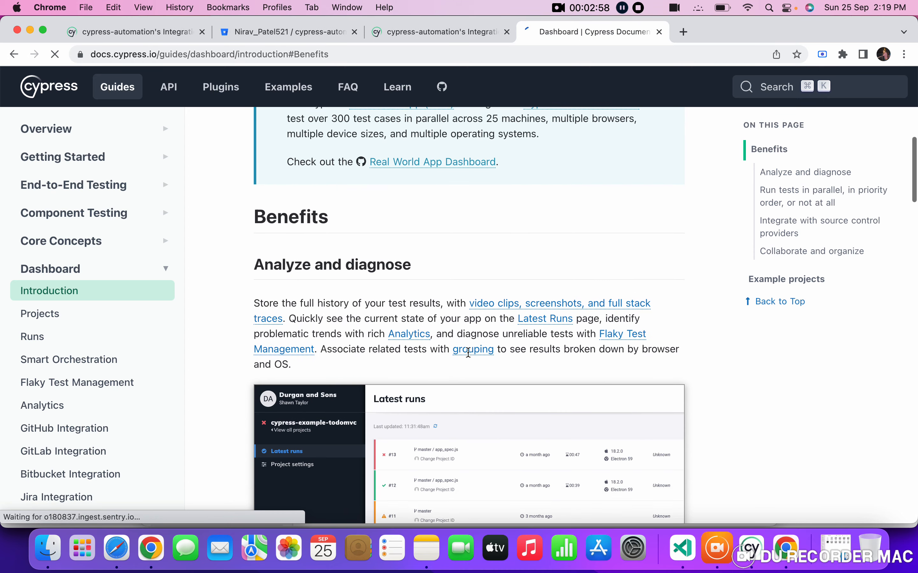
{"action": "scroll", "coordinate": [289, 311], "scroll_direction": "down", "scroll_amount": 7}
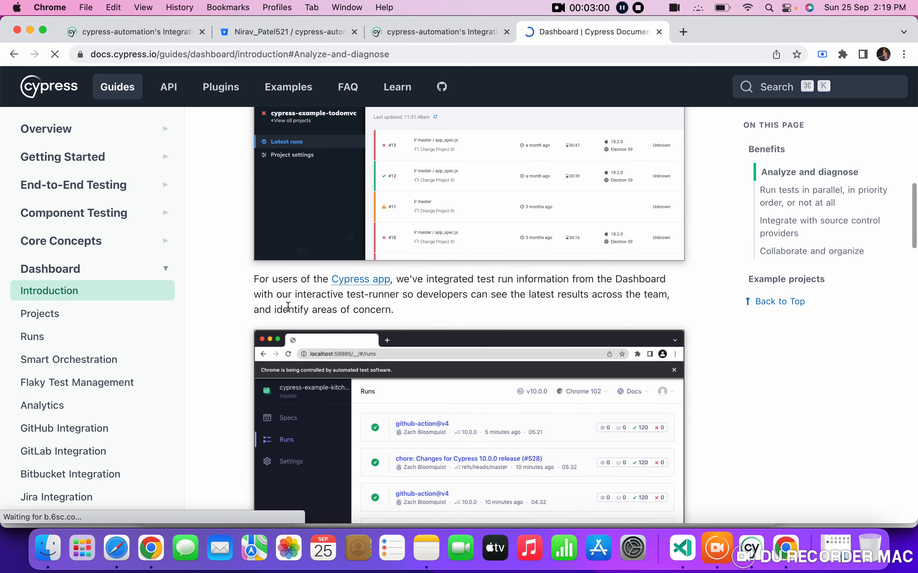
- Switch to the Chrome window controlled by Cypress and review the project ID and record key in the project's Dashboard Settings
{"action": "left_click", "coordinate": [751, 548]}
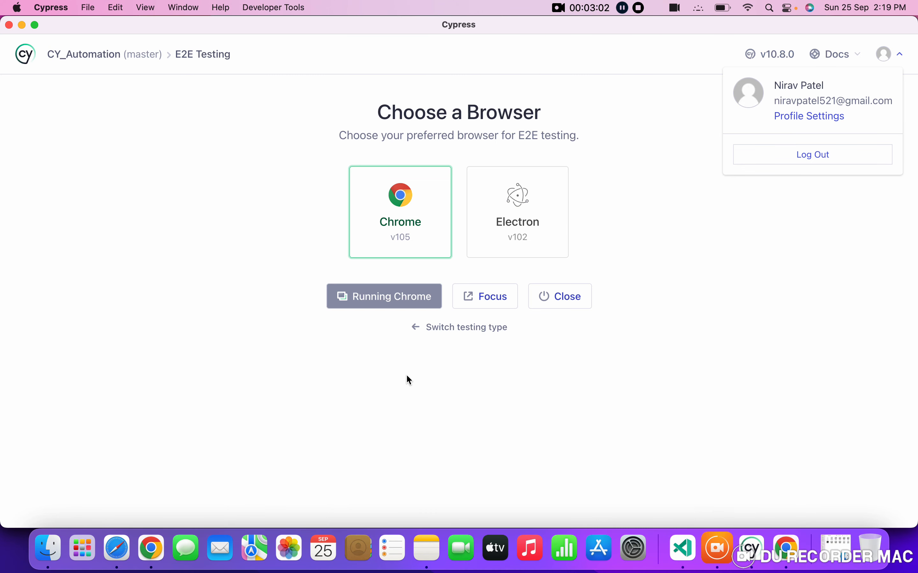
{"action": "left_click", "coordinate": [410, 244]}
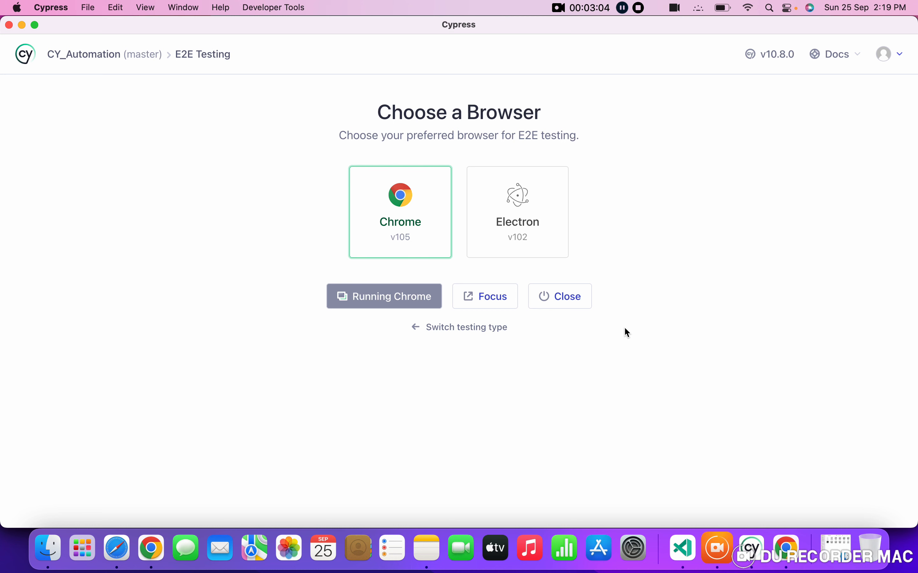
{"action": "left_click", "coordinate": [788, 549]}
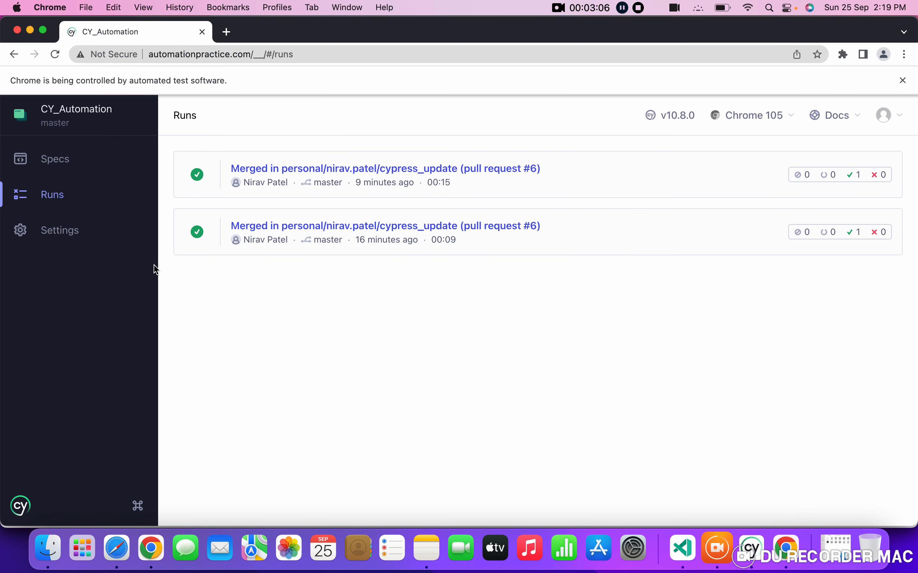
{"action": "left_click", "coordinate": [61, 238]}
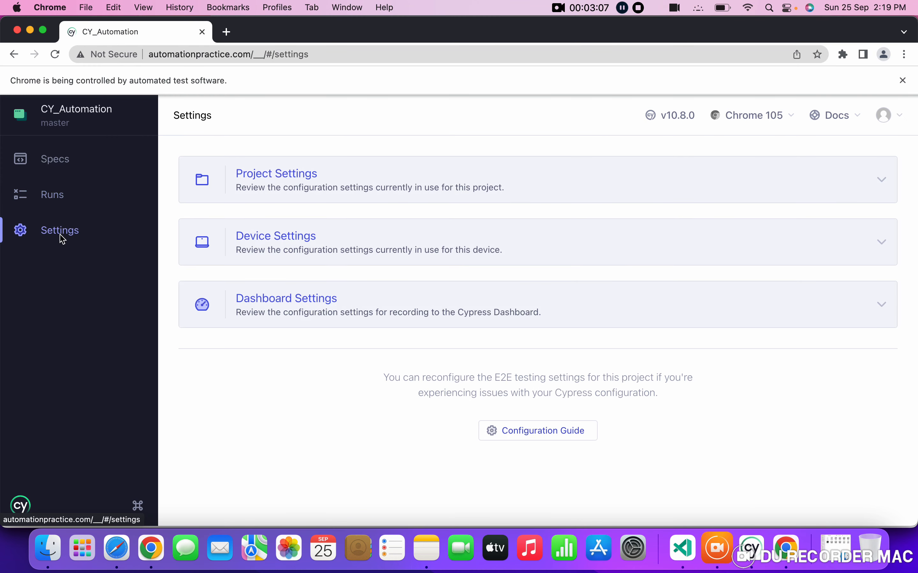
{"action": "left_click", "coordinate": [319, 304]}
{"action": "scroll", "coordinate": [405, 420], "scroll_direction": "down", "scroll_amount": 3}
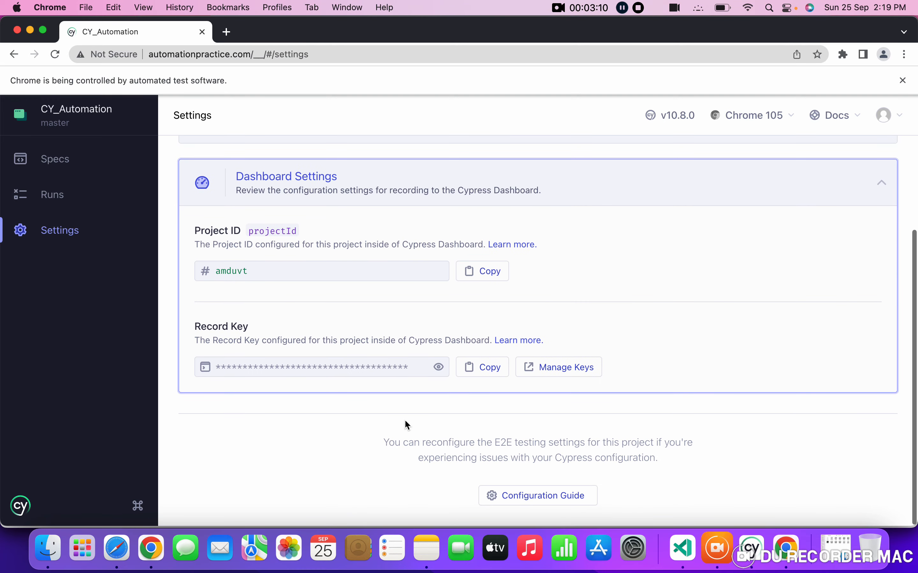
{"action": "scroll", "coordinate": [404, 419], "scroll_direction": "up", "scroll_amount": 1}
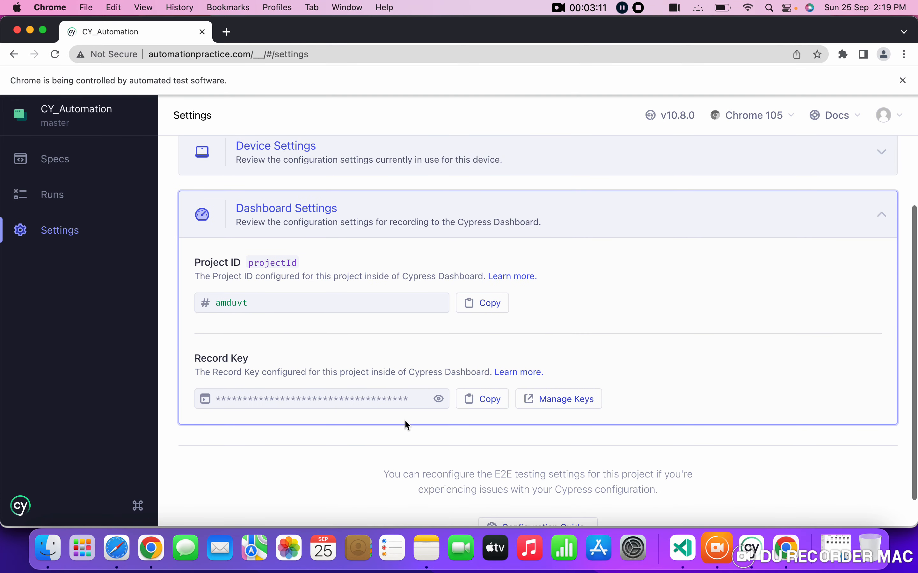
- Open the record key management page in the Cypress Dashboard and examine the Record Keys and Project ID settings
{"action": "left_click", "coordinate": [550, 400]}
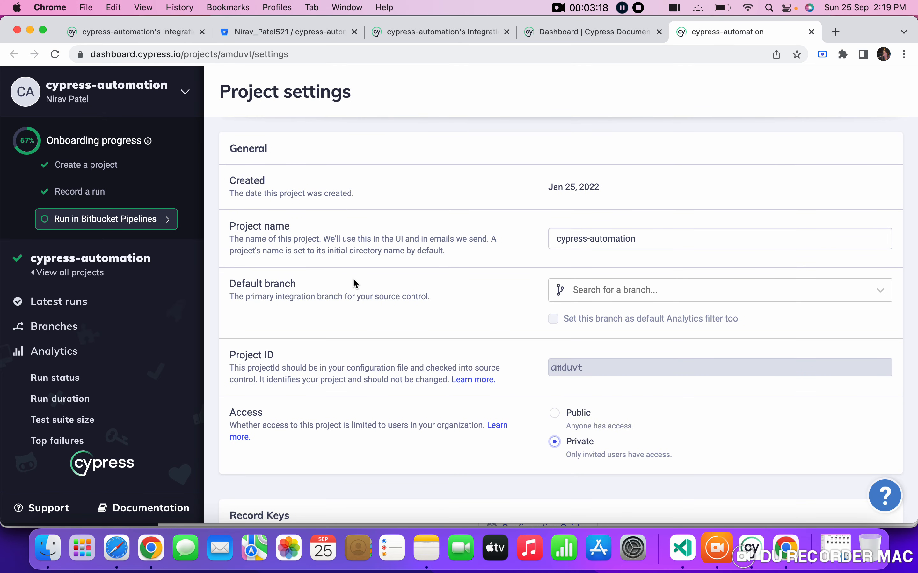
{"action": "scroll", "coordinate": [422, 364], "scroll_direction": "down", "scroll_amount": 10}
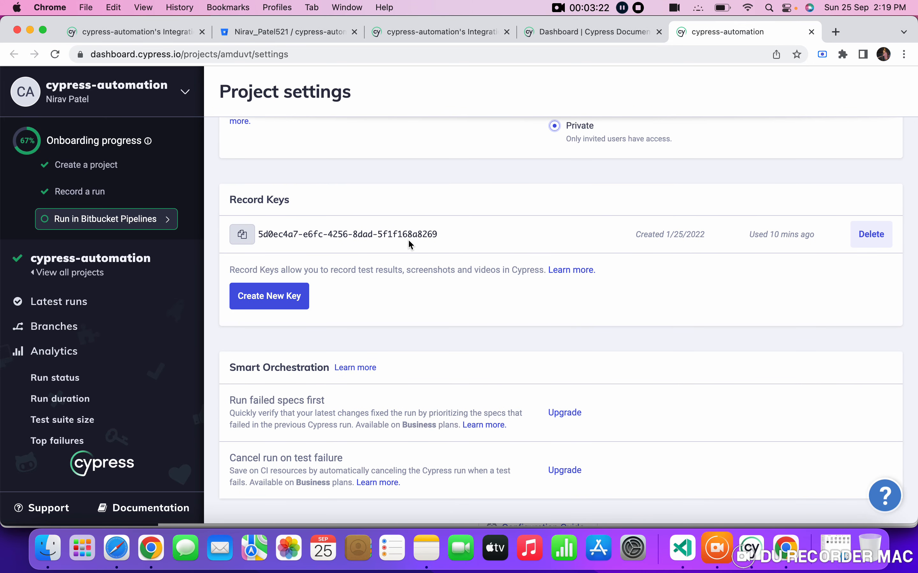
{"action": "double_click", "coordinate": [424, 235]}
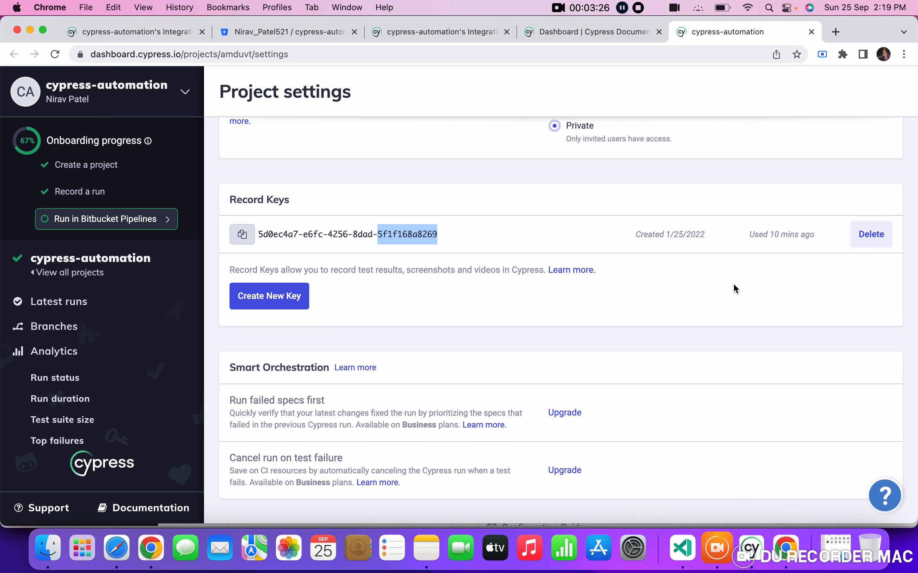
{"action": "scroll", "coordinate": [219, 284], "scroll_direction": "up", "scroll_amount": 5}
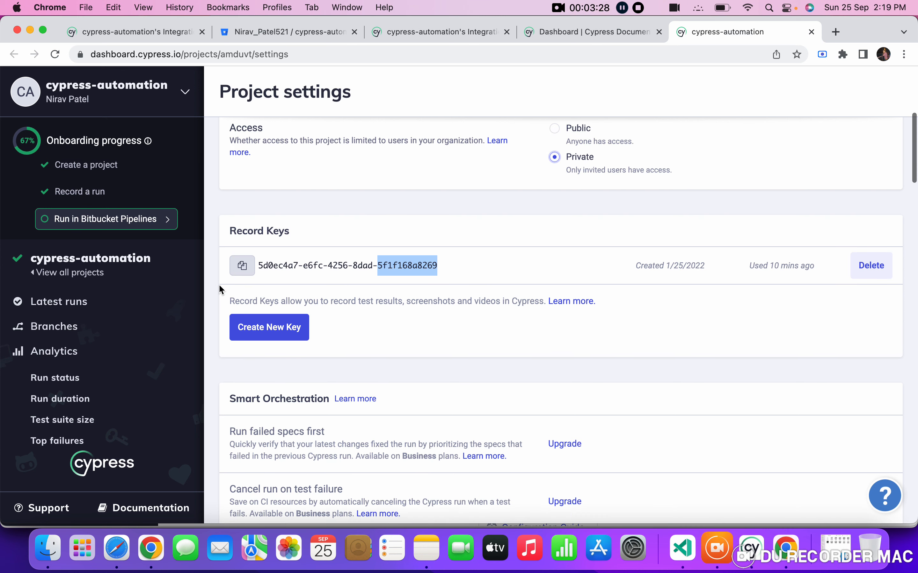
{"action": "left_click", "coordinate": [70, 163]}
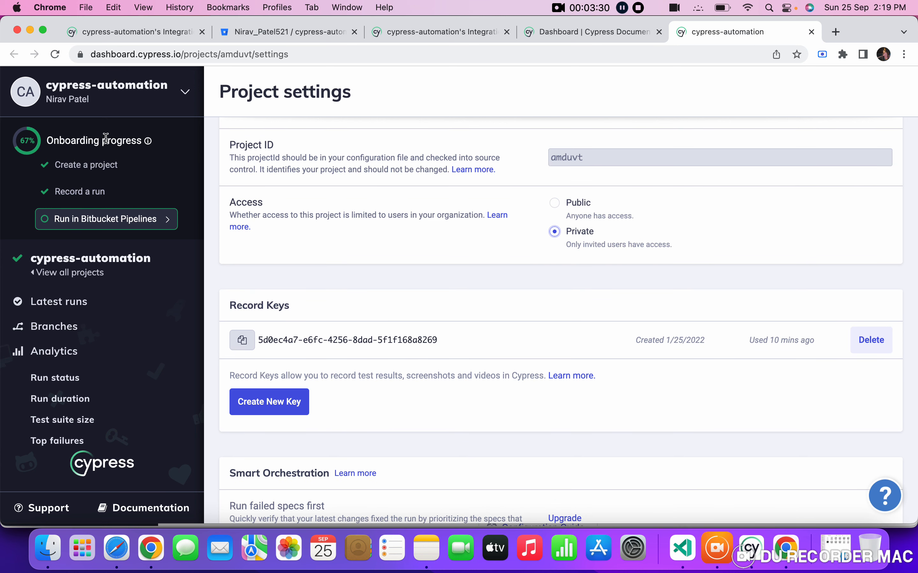
- Search for "cypress dashboard config" in a new tab
{"action": "left_click", "coordinate": [833, 38]}
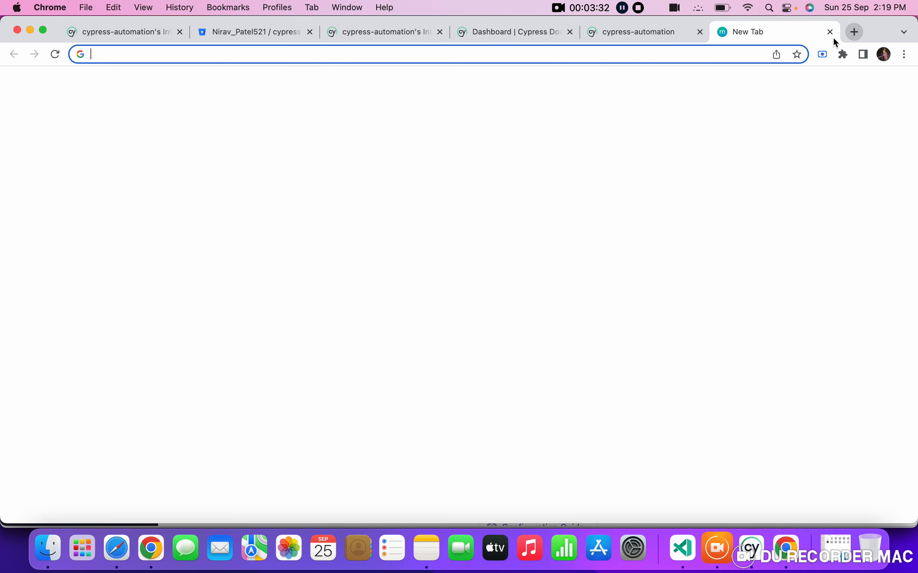
{"action": "type", "text": "cypress "}
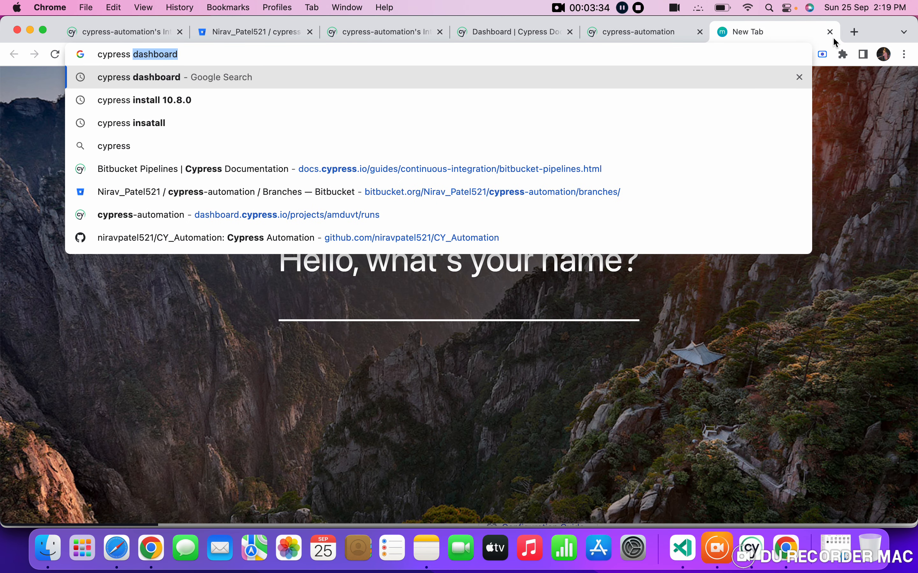
{"action": "type", "text": "dashboard config"}
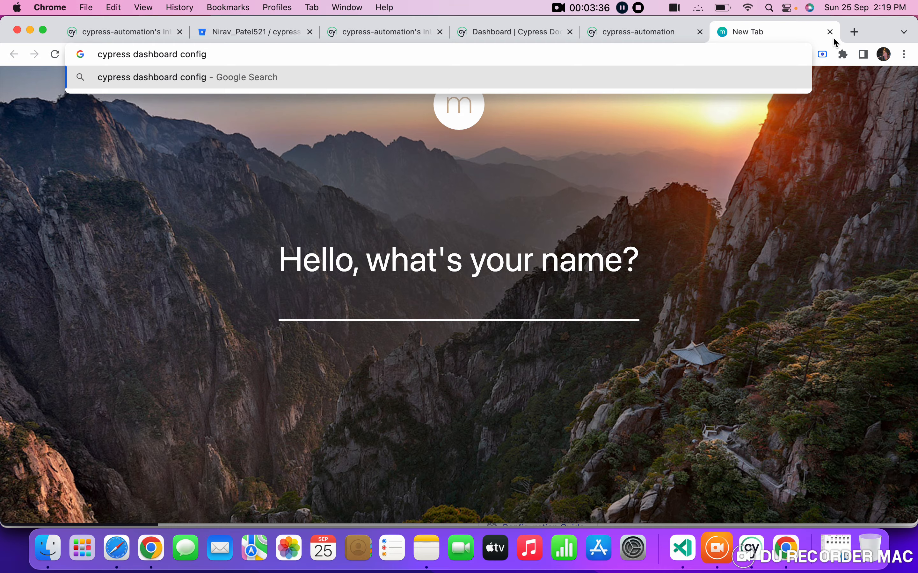
{"action": "key", "text": "Return"}
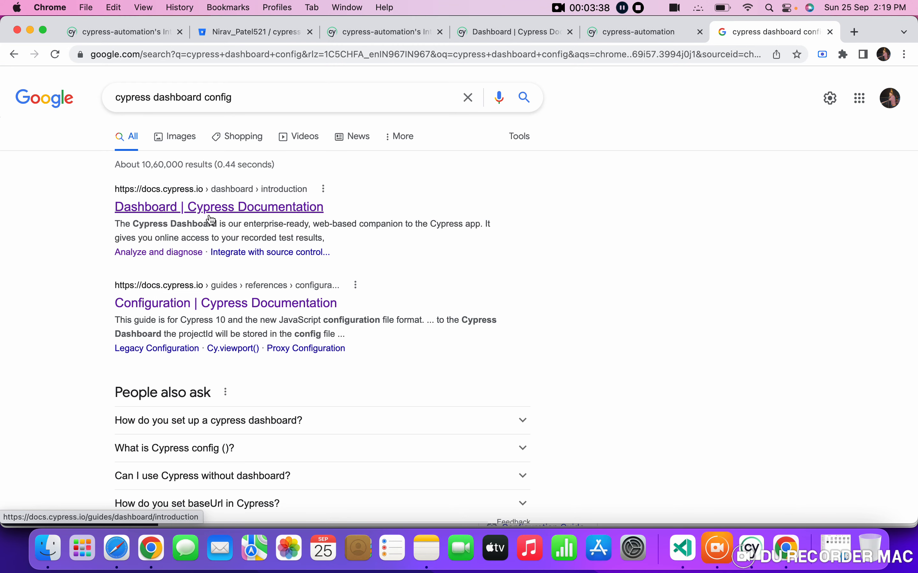
- Skim the Dashboard introduction in the Cypress Documentation down to Collaborate and organize, and return to the search results
{"action": "left_click", "coordinate": [210, 217]}
{"action": "scroll", "coordinate": [439, 362], "scroll_direction": "down", "scroll_amount": 3}
{"action": "scroll", "coordinate": [441, 362], "scroll_direction": "down", "scroll_amount": 10}
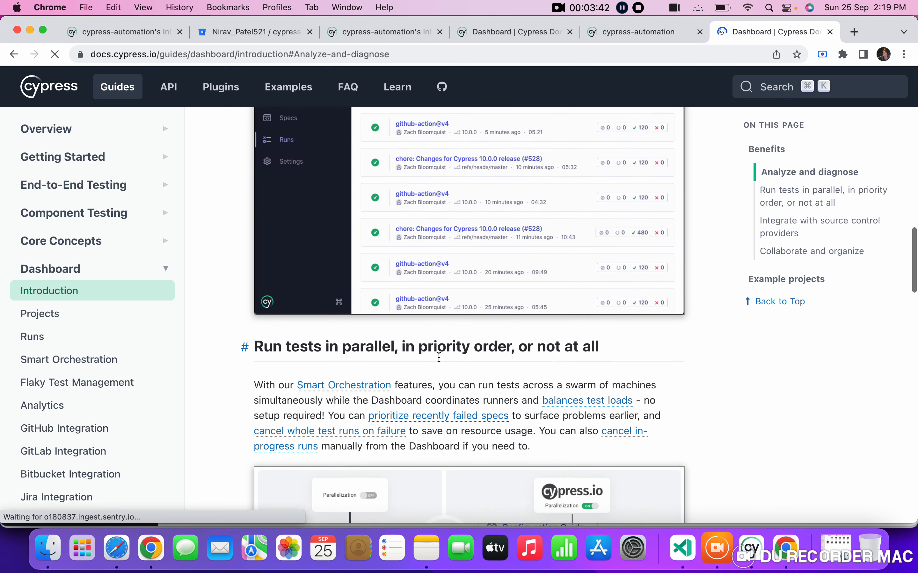
{"action": "scroll", "coordinate": [439, 357], "scroll_direction": "down", "scroll_amount": 10}
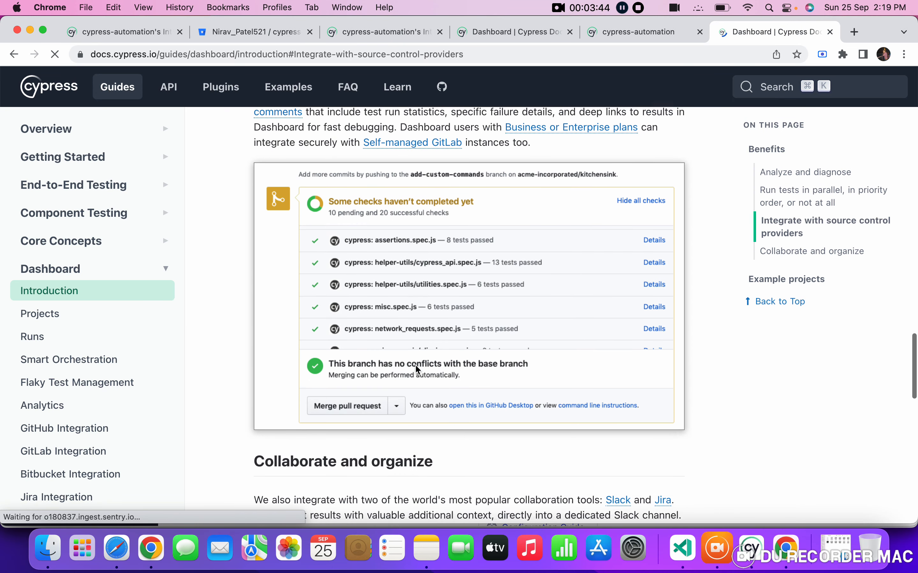
{"action": "scroll", "coordinate": [417, 370], "scroll_direction": "down", "scroll_amount": 3}
{"action": "left_click", "coordinate": [14, 54]}
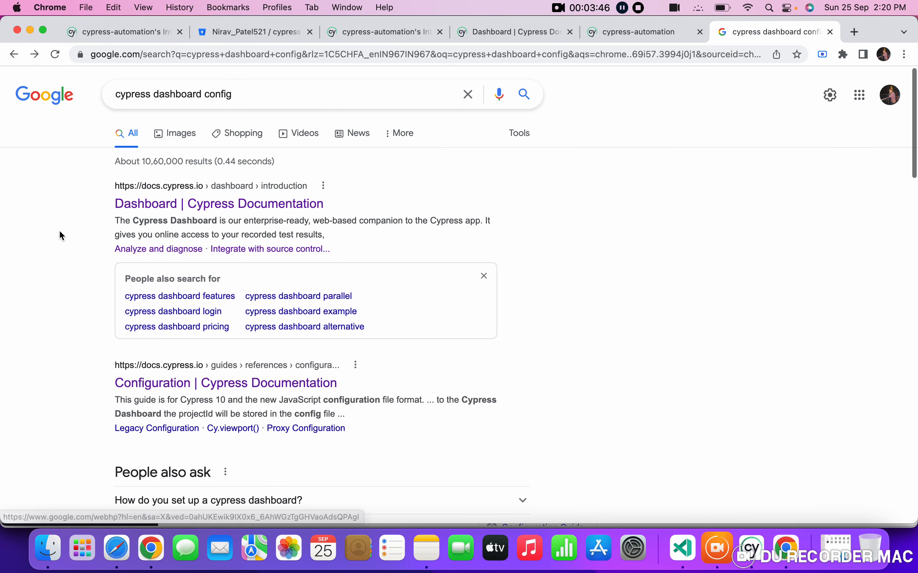
- Check the Configuration reference in the Cypress Documentation through its global options, and return to the search results
{"action": "scroll", "coordinate": [61, 235], "scroll_direction": "down", "scroll_amount": 2}
{"action": "left_click", "coordinate": [179, 345]}
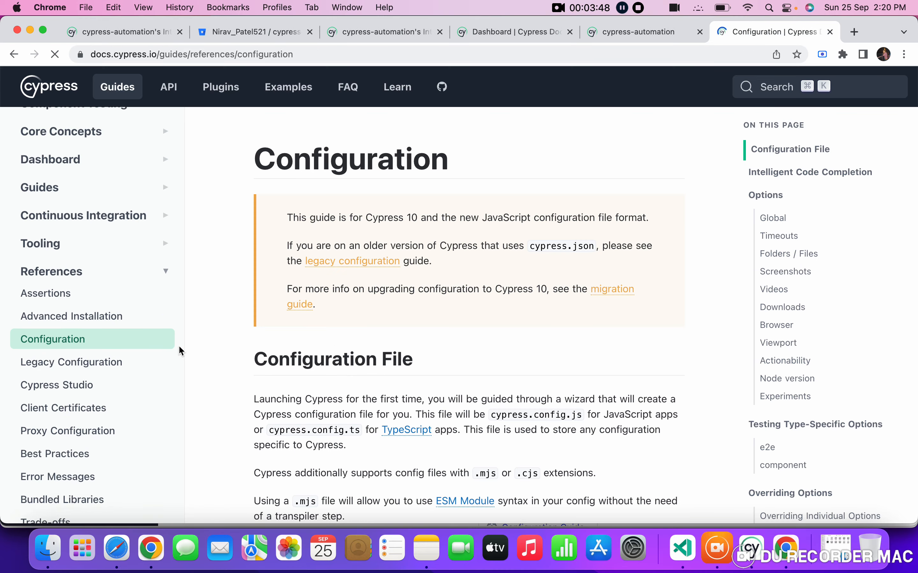
{"action": "scroll", "coordinate": [329, 364], "scroll_direction": "down", "scroll_amount": 15}
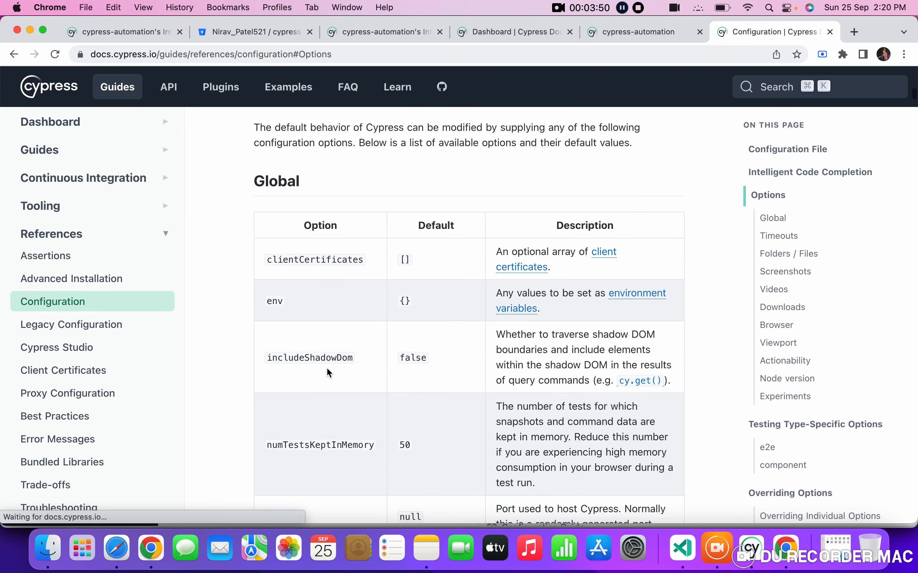
{"action": "scroll", "coordinate": [330, 374], "scroll_direction": "down", "scroll_amount": 2}
{"action": "left_click", "coordinate": [14, 55]}
{"action": "scroll", "coordinate": [80, 229], "scroll_direction": "down", "scroll_amount": 6}
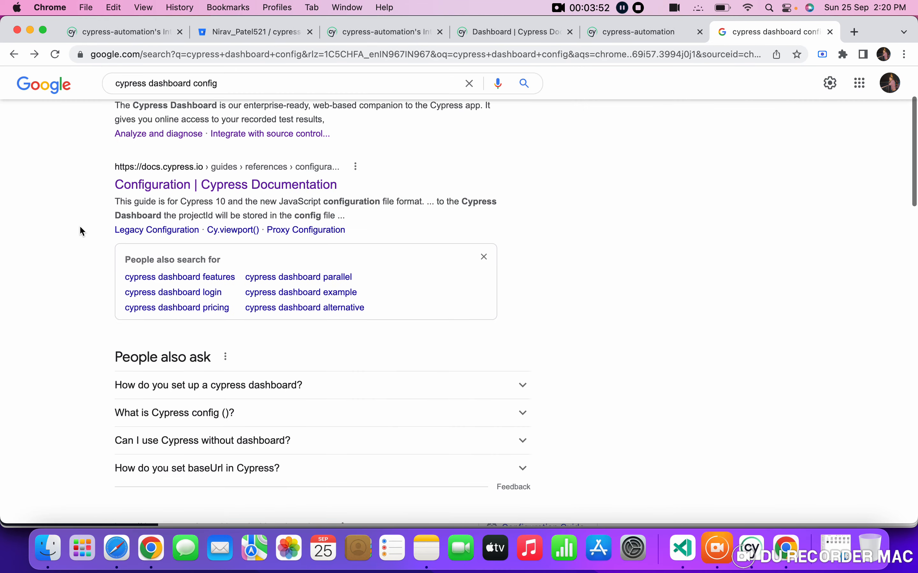
- Open the Projects page of the Cypress Documentation and read the steps under "Set up a project to record"
{"action": "left_click", "coordinate": [171, 333]}
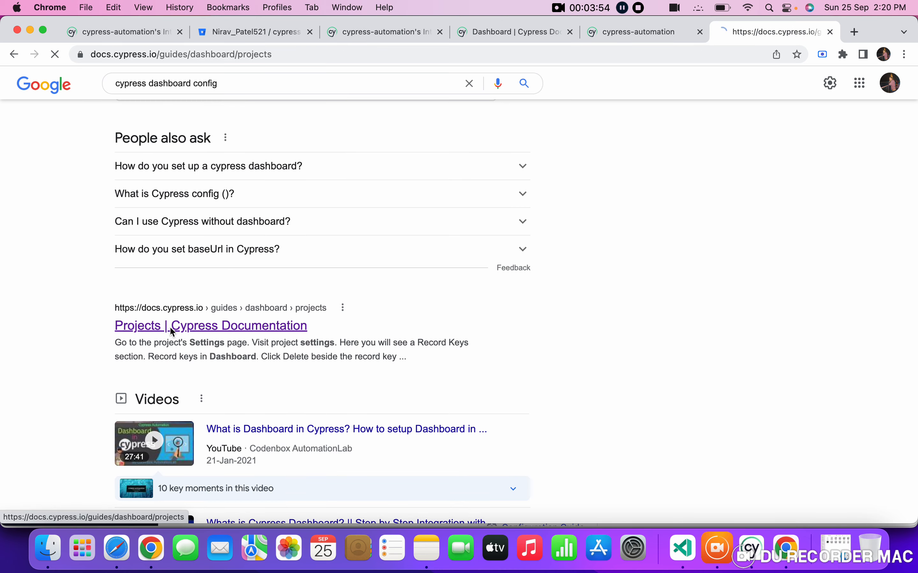
{"action": "scroll", "coordinate": [396, 311], "scroll_direction": "down", "scroll_amount": 4}
{"action": "scroll", "coordinate": [395, 310], "scroll_direction": "down", "scroll_amount": 15}
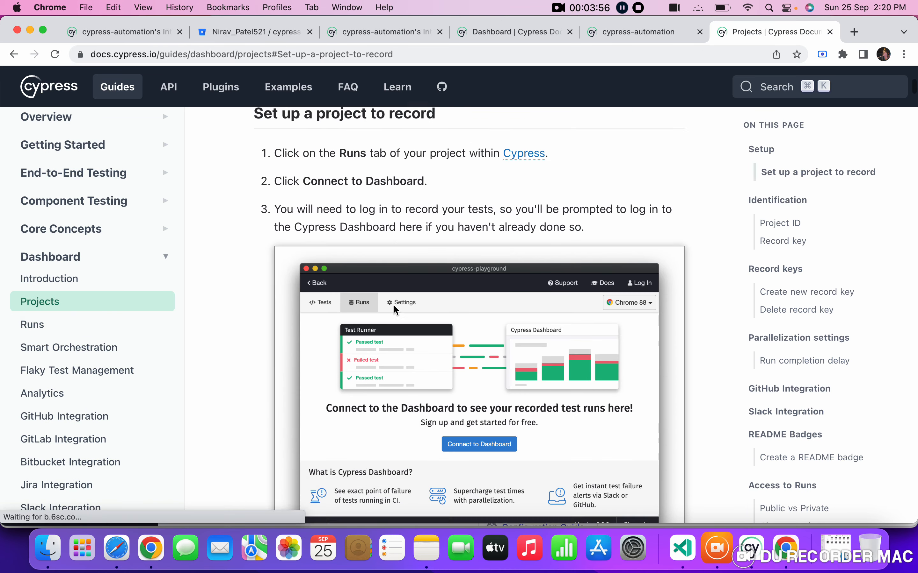
{"action": "scroll", "coordinate": [395, 311], "scroll_direction": "up", "scroll_amount": 10}
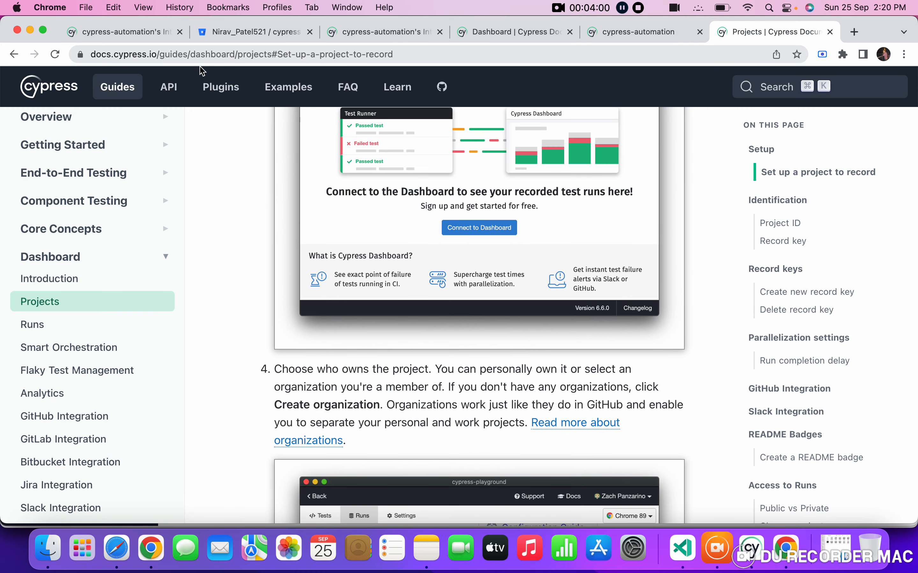
{"action": "scroll", "coordinate": [421, 397], "scroll_direction": "down", "scroll_amount": 8}
{"action": "scroll", "coordinate": [421, 396], "scroll_direction": "down", "scroll_amount": 16}
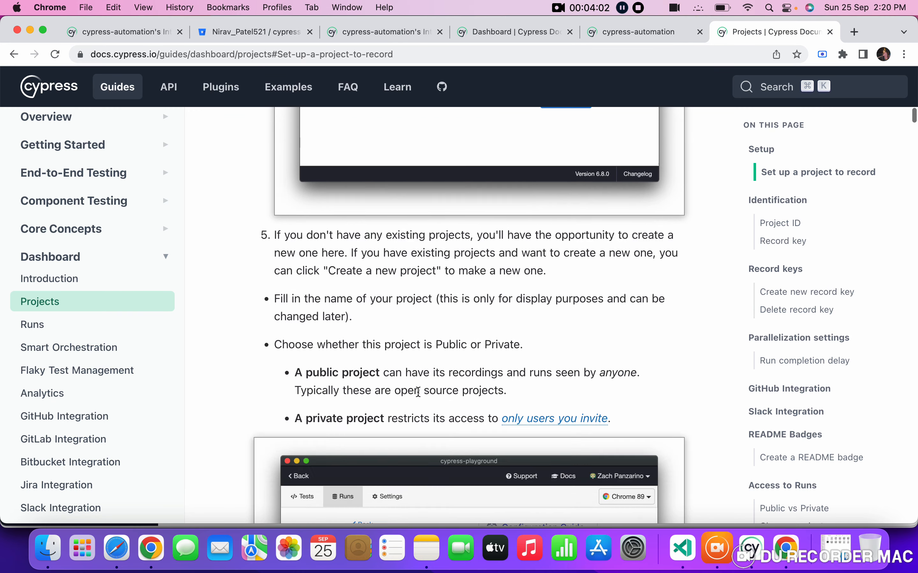
{"action": "scroll", "coordinate": [421, 396], "scroll_direction": "down", "scroll_amount": 12}
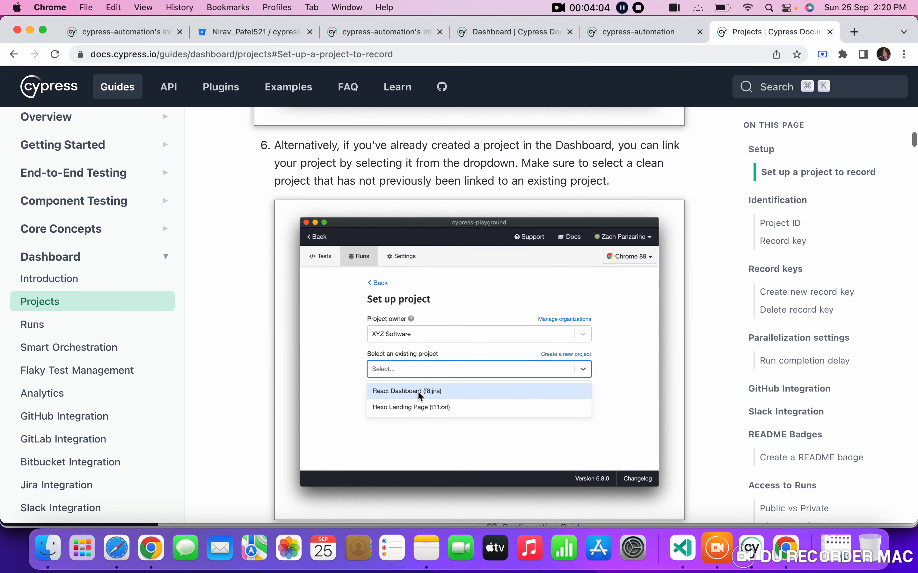
- Read the Projects page on recording the first run, with a brief check of the record key section in the cypress-automation project settings
{"action": "scroll", "coordinate": [419, 392], "scroll_direction": "down", "scroll_amount": 4}
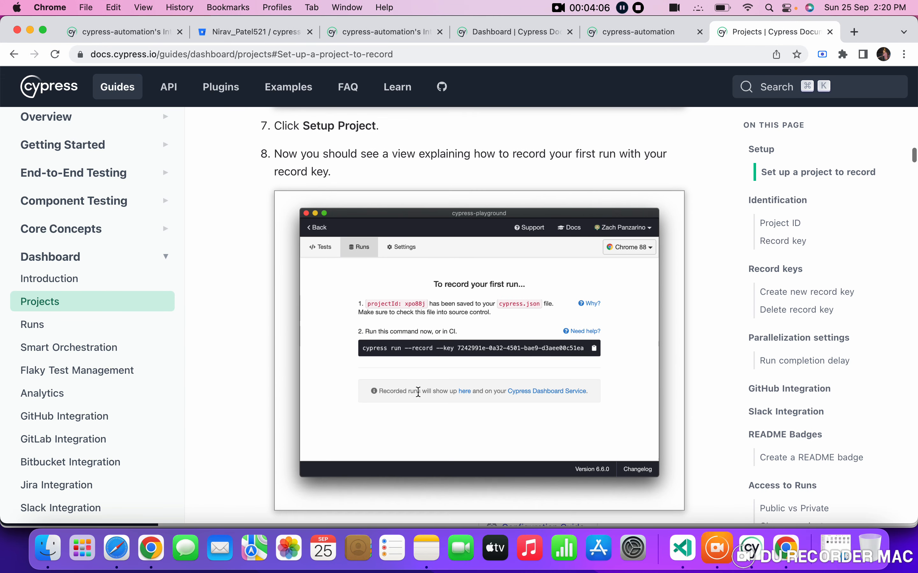
{"action": "left_click", "coordinate": [630, 34]}
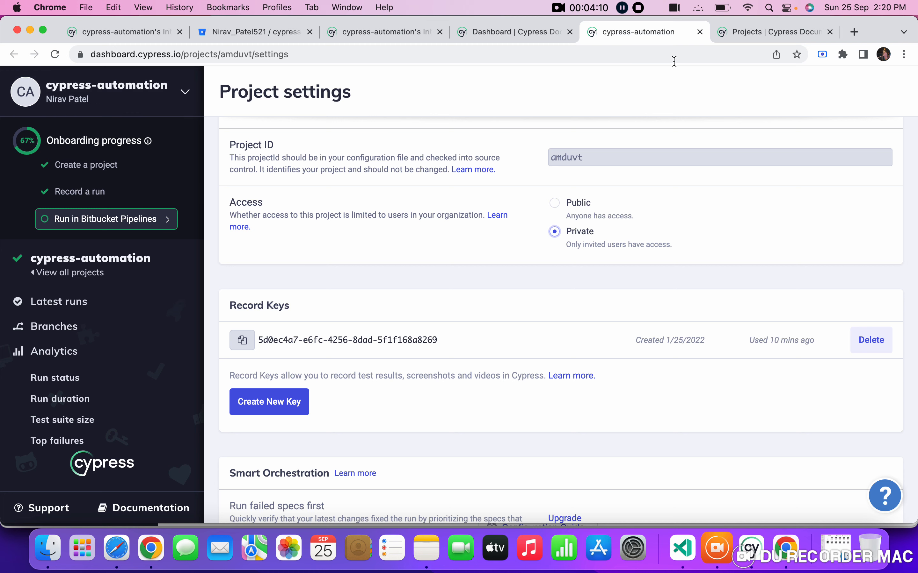
{"action": "left_click", "coordinate": [757, 38]}
{"action": "scroll", "coordinate": [533, 316], "scroll_direction": "down", "scroll_amount": 3}
{"action": "scroll", "coordinate": [534, 317], "scroll_direction": "down", "scroll_amount": 1}
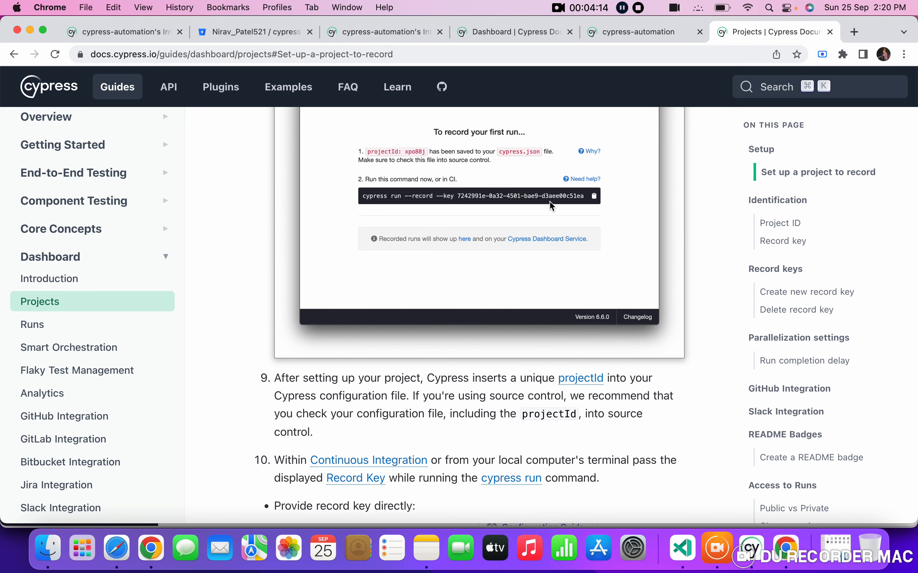
- Switch to the Cypress test browser, copy and reveal the record key under Dashboard Settings, and minimize that window
{"action": "left_click", "coordinate": [754, 550]}
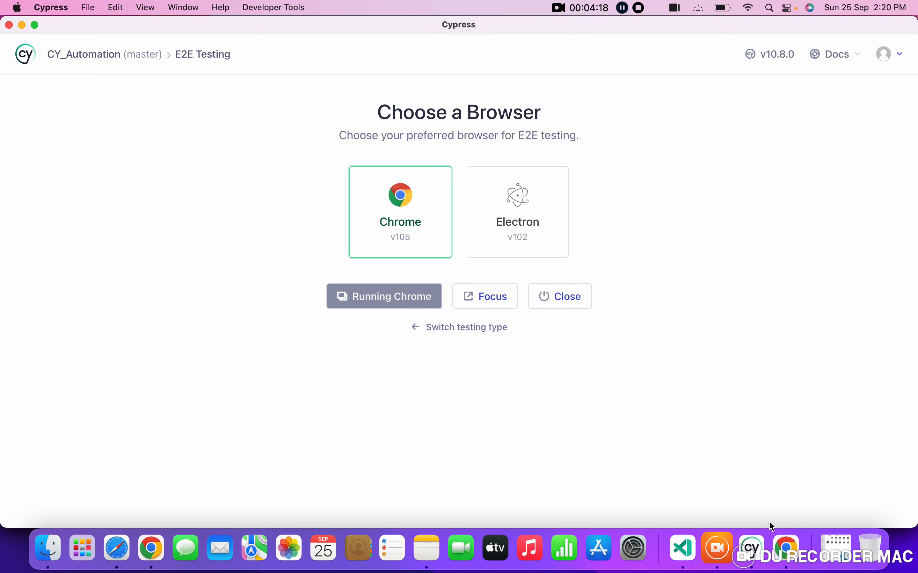
{"action": "left_click", "coordinate": [788, 550]}
{"action": "left_click", "coordinate": [487, 399]}
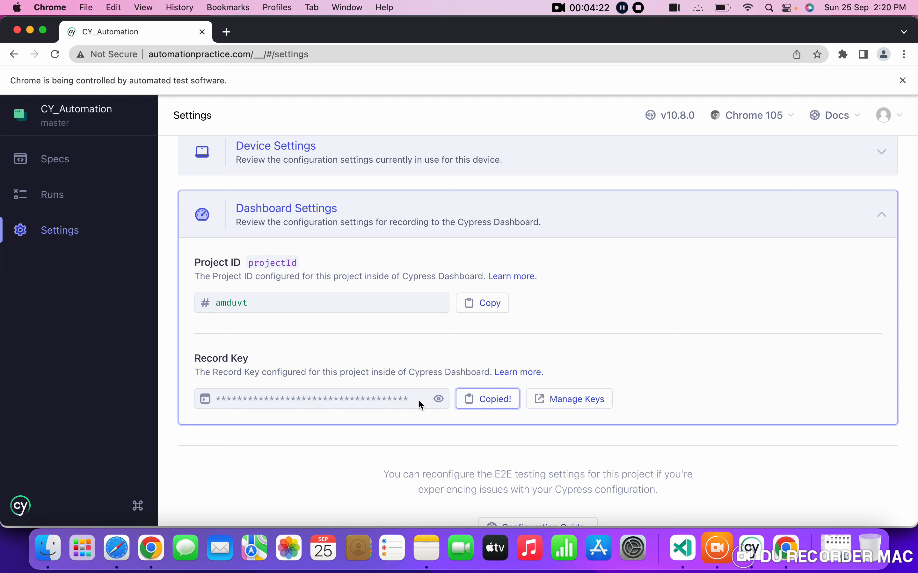
{"action": "left_click", "coordinate": [438, 398]}
{"action": "double_click", "coordinate": [379, 399]}
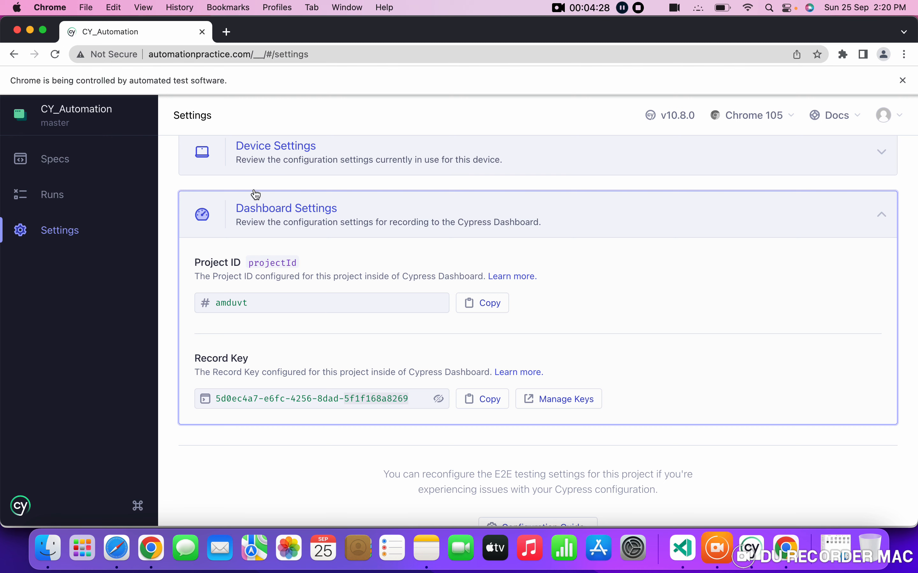
{"action": "left_click", "coordinate": [31, 31]}
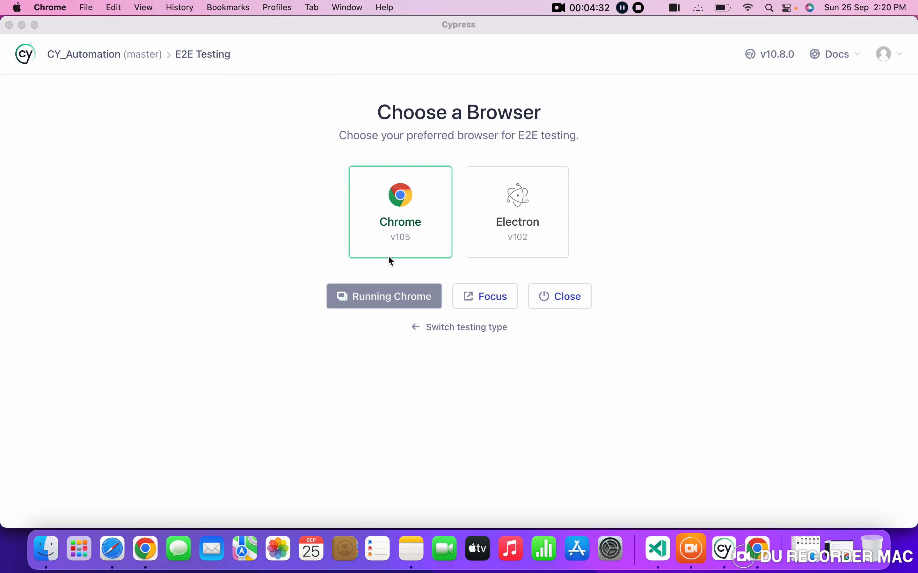
- Return to the Cypress documentation and read how to pass the record key directly or as an environment variable
{"action": "left_click", "coordinate": [146, 550]}
{"action": "scroll", "coordinate": [488, 352], "scroll_direction": "down", "scroll_amount": 5}
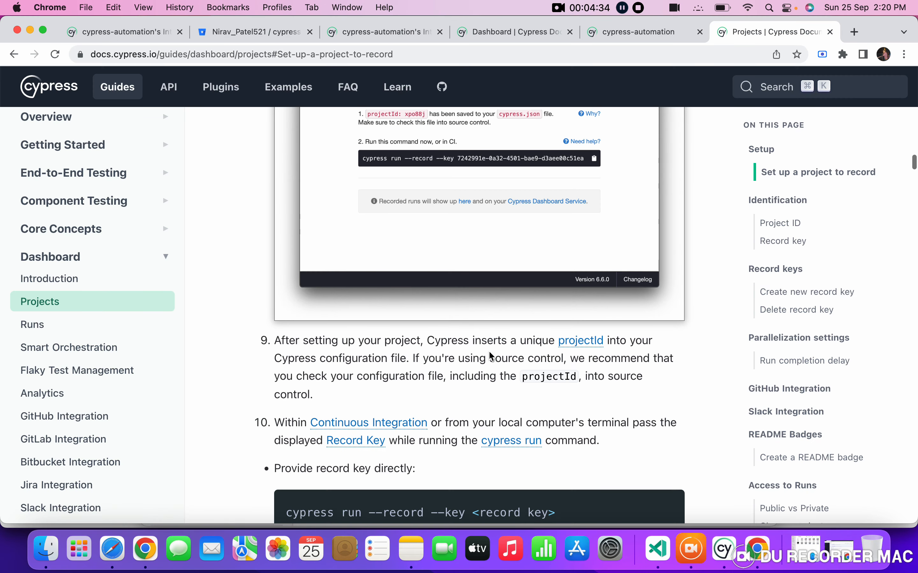
{"action": "scroll", "coordinate": [488, 352], "scroll_direction": "down", "scroll_amount": 12}
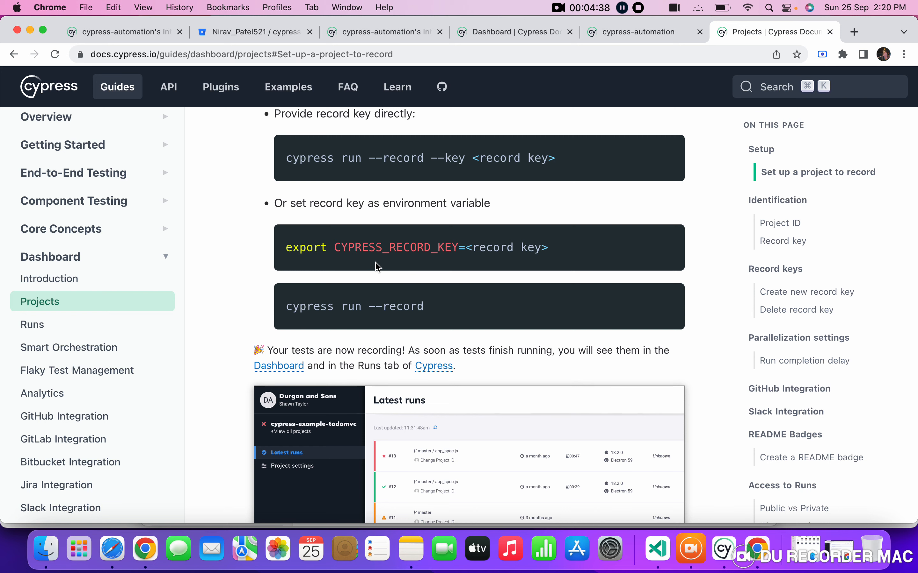
{"action": "scroll", "coordinate": [378, 266], "scroll_direction": "down", "scroll_amount": 5}
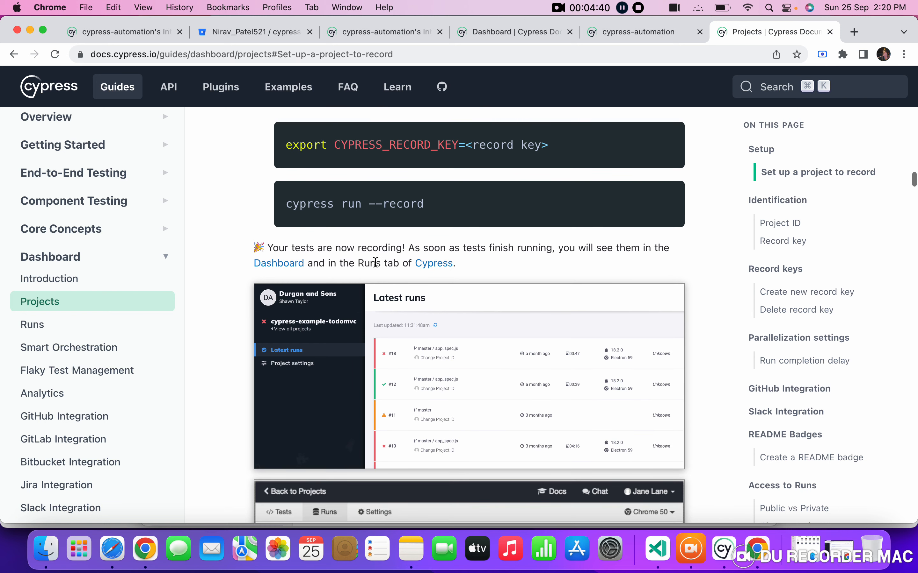
- Switch to VS Code, open cypress.config.js and examine the video setting and the project options
{"action": "left_click", "coordinate": [658, 549]}
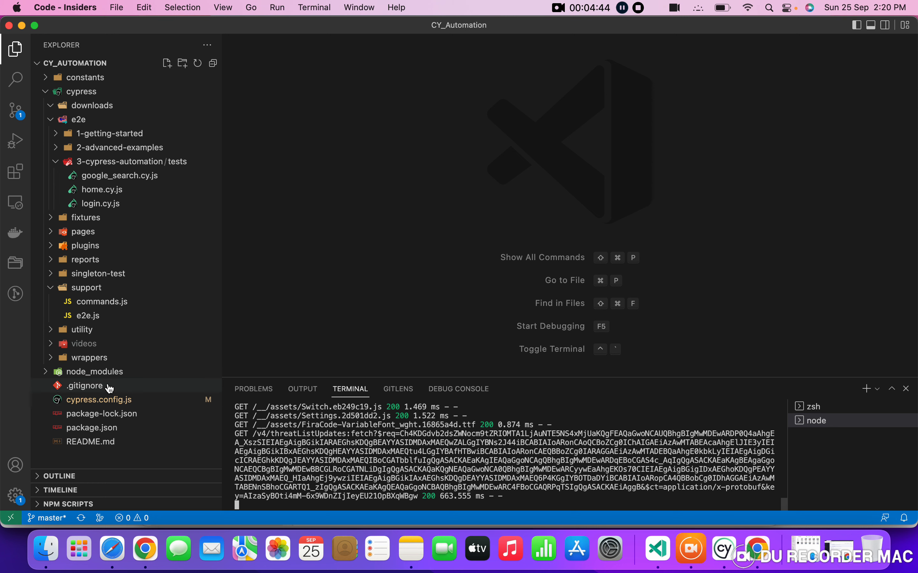
{"action": "left_click", "coordinate": [107, 399]}
{"action": "scroll", "coordinate": [369, 289], "scroll_direction": "down", "scroll_amount": 3}
{"action": "scroll", "coordinate": [369, 290], "scroll_direction": "down", "scroll_amount": 1}
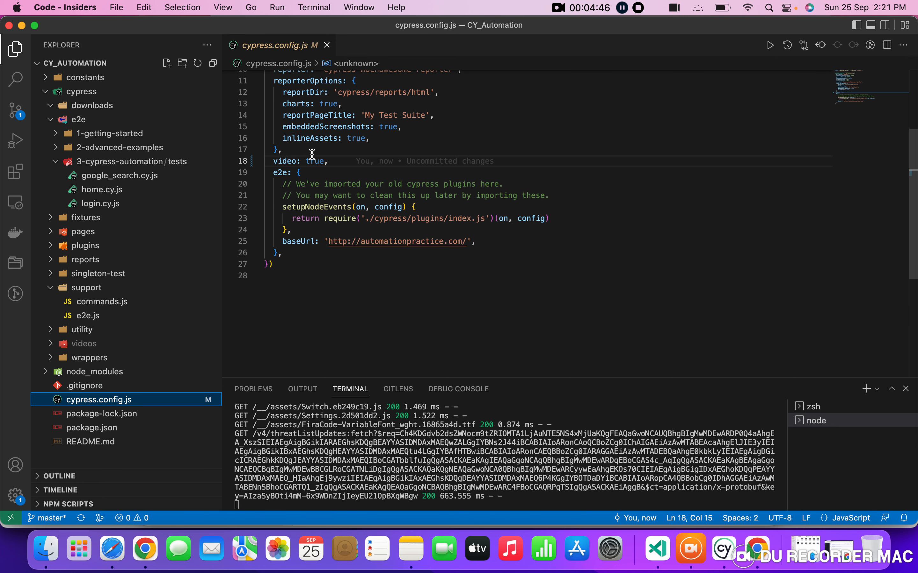
{"action": "double_click", "coordinate": [316, 162]}
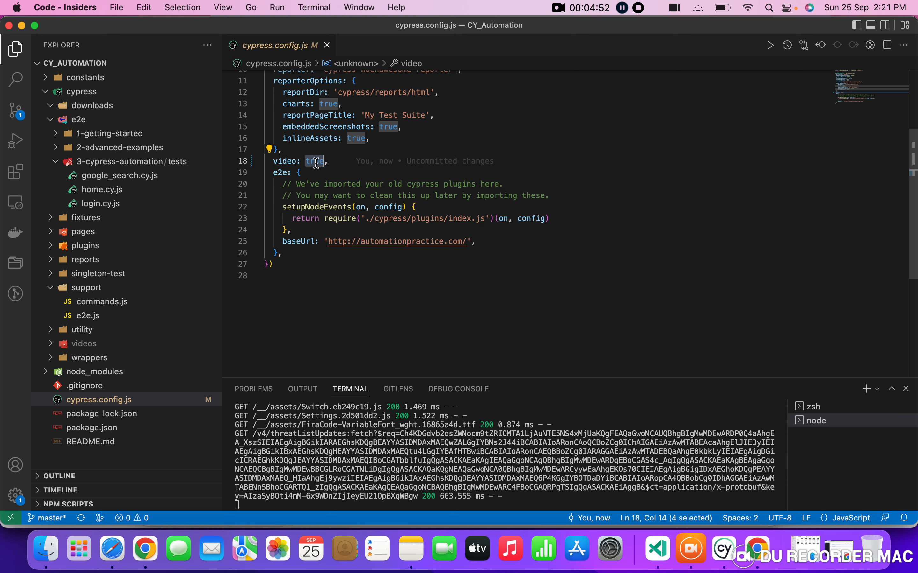
{"action": "scroll", "coordinate": [316, 164], "scroll_direction": "up", "scroll_amount": 4}
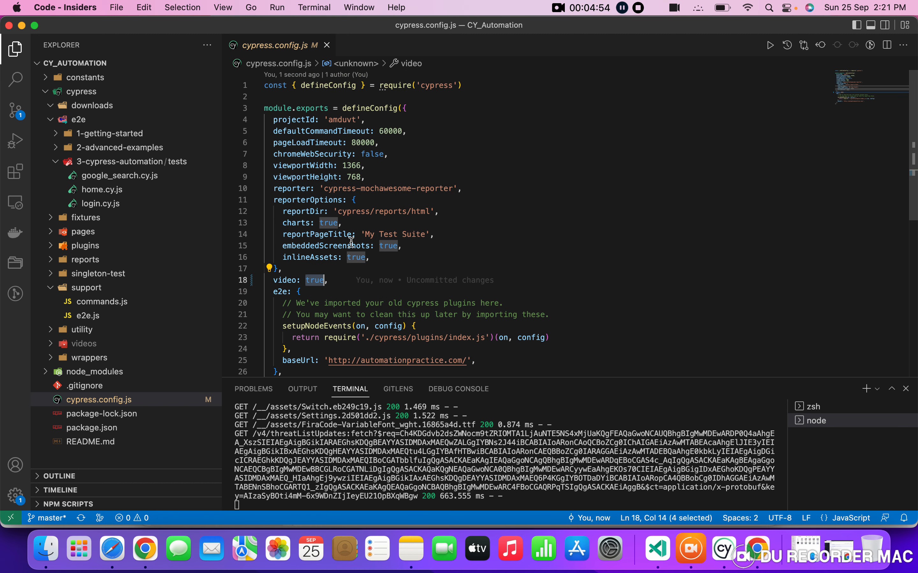
- View e2e.js in the support folder and reopen cypress.config.js from the recently opened files
{"action": "left_click", "coordinate": [86, 318]}
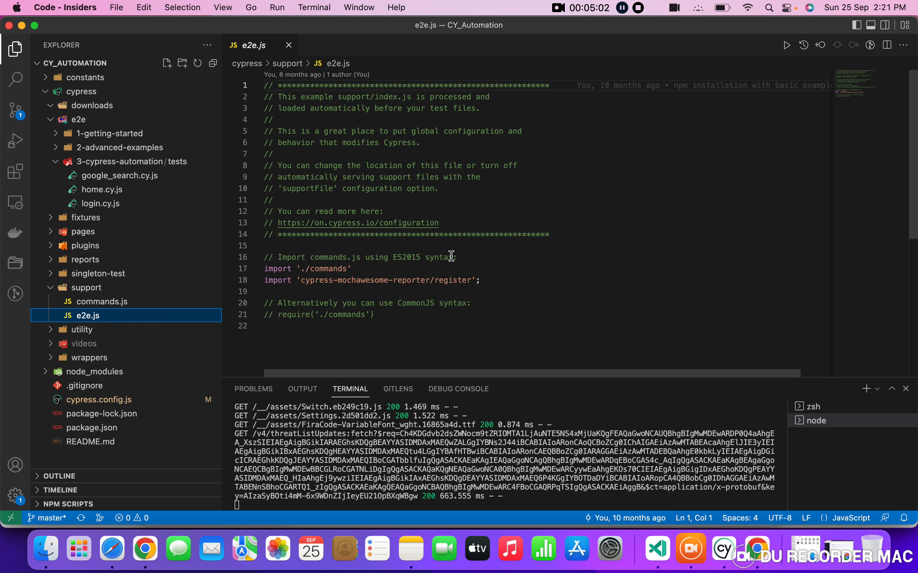
{"action": "key", "text": "super+p"}
{"action": "key", "text": "Down"}
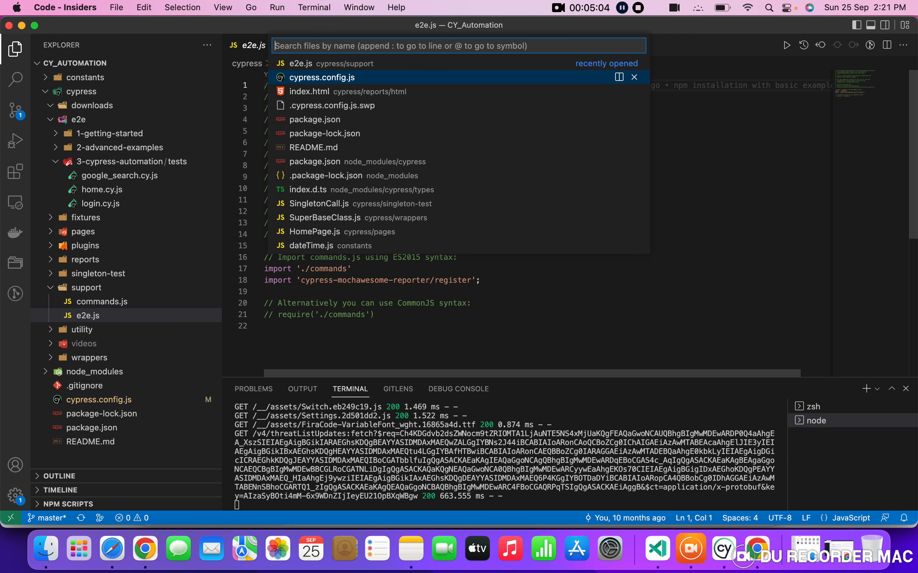
{"action": "key", "text": "Down"}
{"action": "key", "text": "Down"}
{"action": "key", "text": "Down"}
{"action": "key", "text": "Down"}
{"action": "key", "text": "Down"}
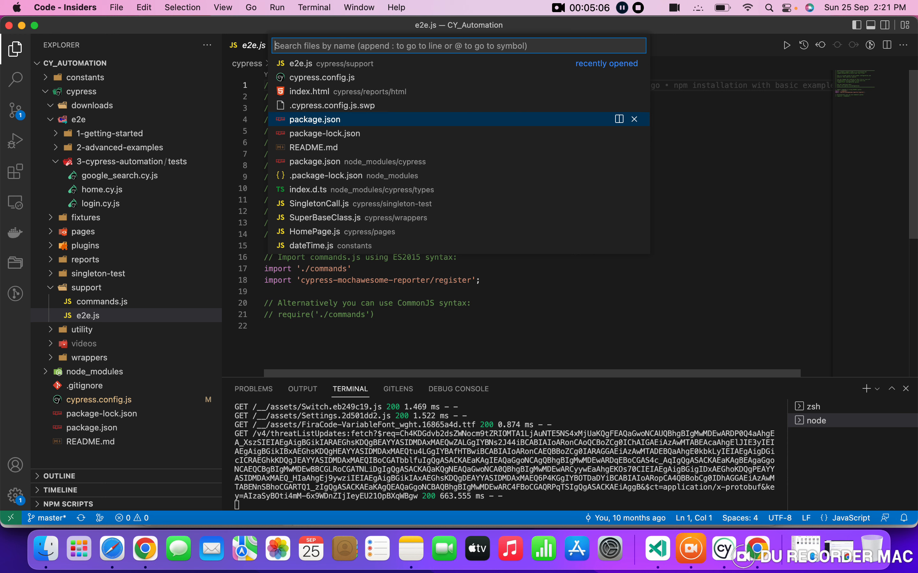
{"action": "key", "text": "Down"}
{"action": "key", "text": "Down"}
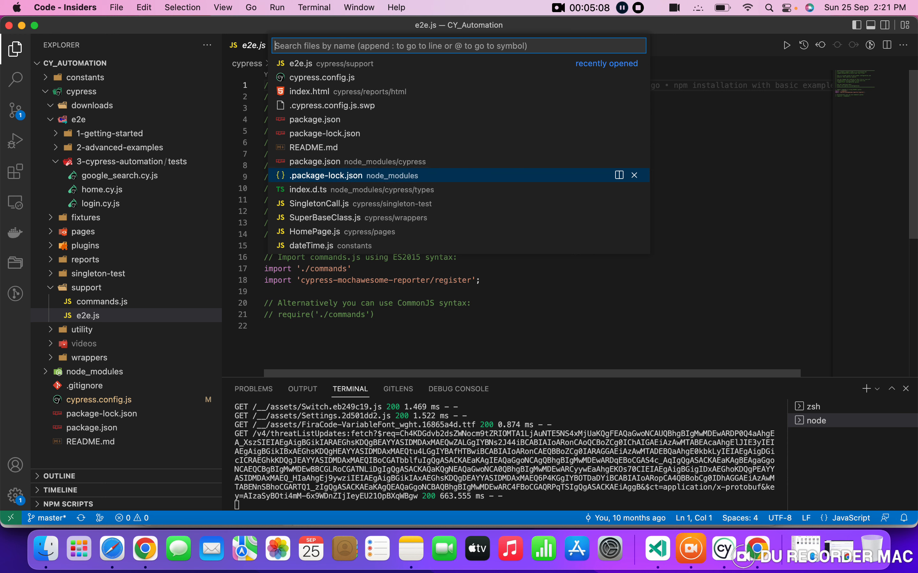
{"action": "key", "text": "Down"}
{"action": "key", "text": "Up"}
{"action": "key", "text": "Up"}
{"action": "key", "text": "Up"}
{"action": "key", "text": "Up"}
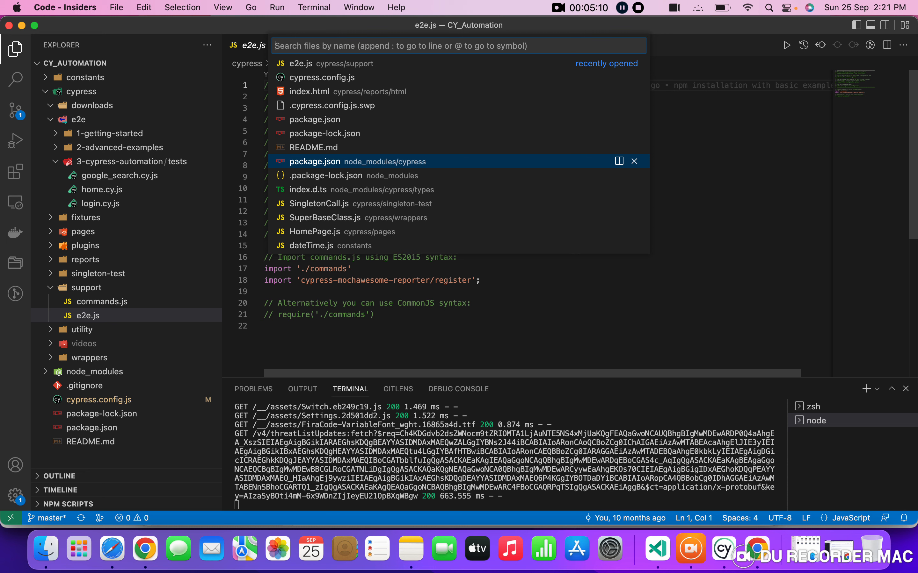
{"action": "key", "text": "Up"}
{"action": "key", "text": "Up"}
{"action": "key", "text": "Down"}
{"action": "key", "text": "Up"}
{"action": "key", "text": "Up"}
{"action": "key", "text": "Up"}
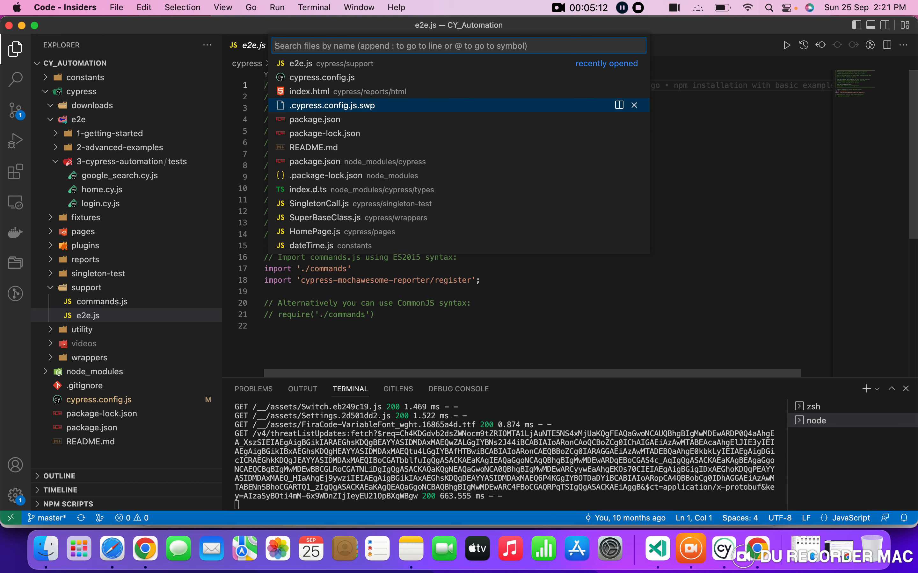
{"action": "key", "text": "Return"}
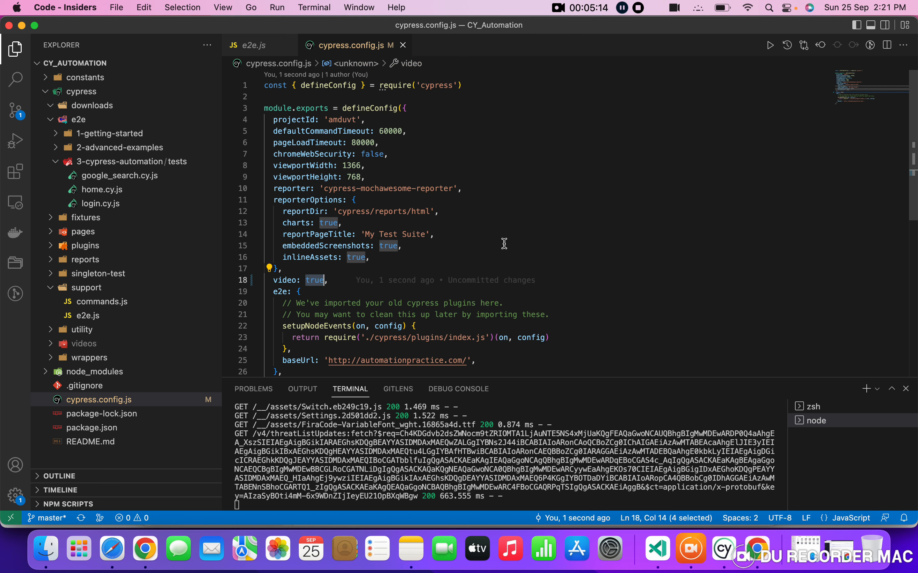
- Compare the projectId line in cypress.config.js with the Project ID in the Cypress Dashboard Settings
{"action": "left_click_drag", "start_coordinate": [273, 119], "coordinate": [352, 121]}
{"action": "left_click", "coordinate": [755, 551]}
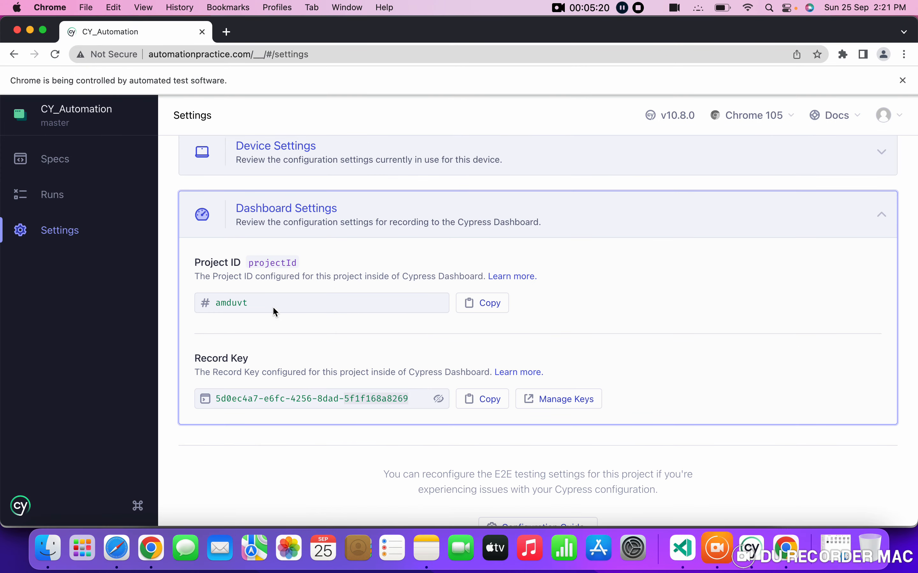
{"action": "key", "text": "super+Tab"}
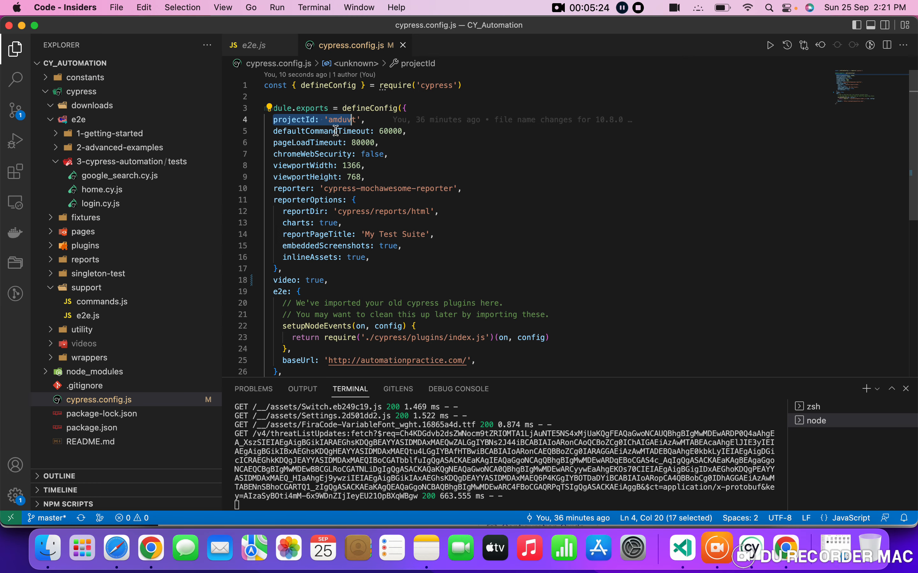
{"action": "left_click", "coordinate": [385, 119]}
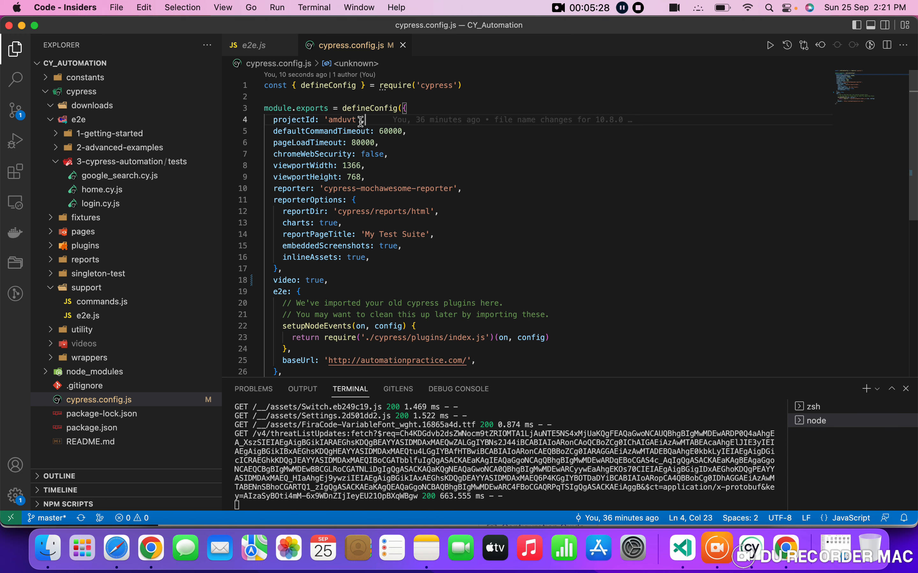
- Review the rest of cypress.config.js and highlight the value of the video option
{"action": "left_click", "coordinate": [125, 404]}
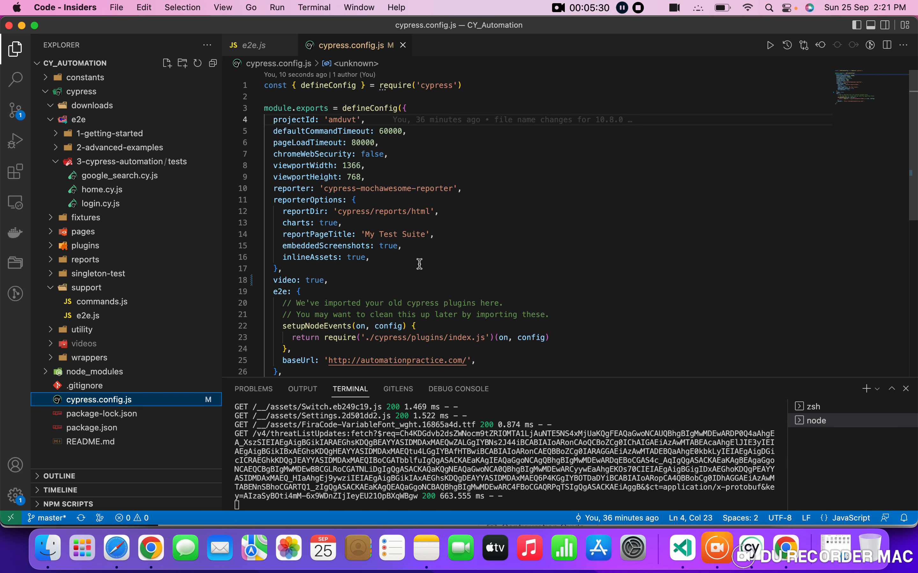
{"action": "scroll", "coordinate": [420, 261], "scroll_direction": "down", "scroll_amount": 5}
{"action": "scroll", "coordinate": [419, 263], "scroll_direction": "up", "scroll_amount": 3}
{"action": "scroll", "coordinate": [419, 264], "scroll_direction": "up", "scroll_amount": 1}
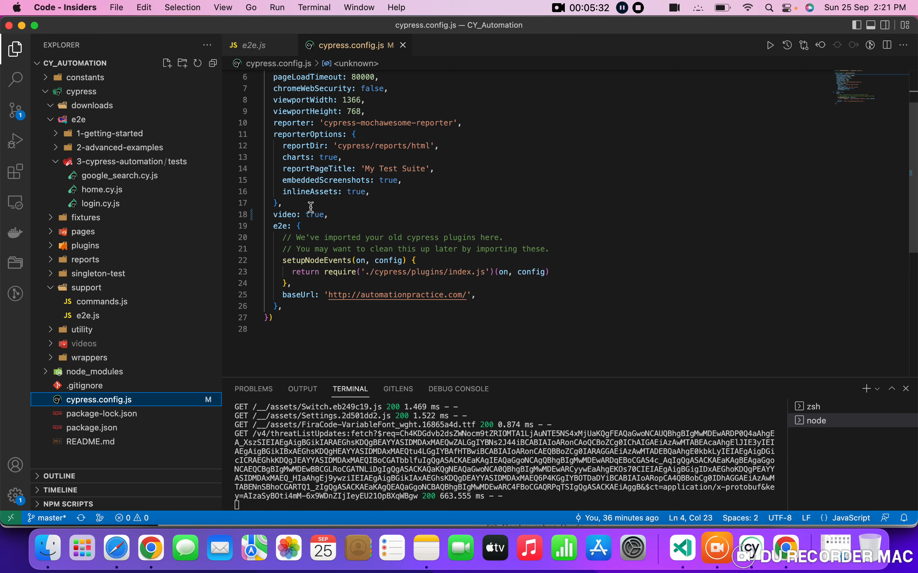
{"action": "double_click", "coordinate": [315, 215]}
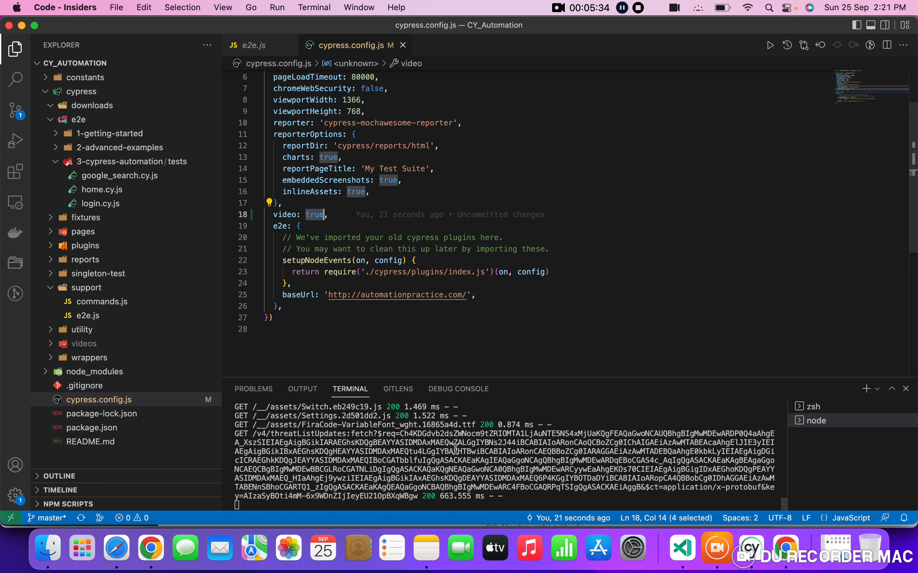
- Bring up the zsh terminal session instead of the node one and clear its output
{"action": "left_click", "coordinate": [817, 410]}
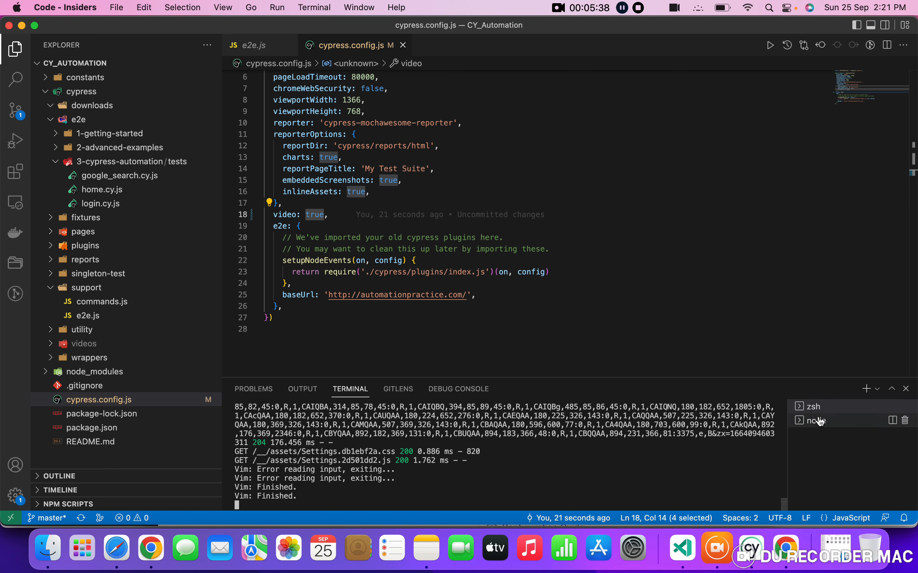
{"action": "left_click", "coordinate": [819, 421]}
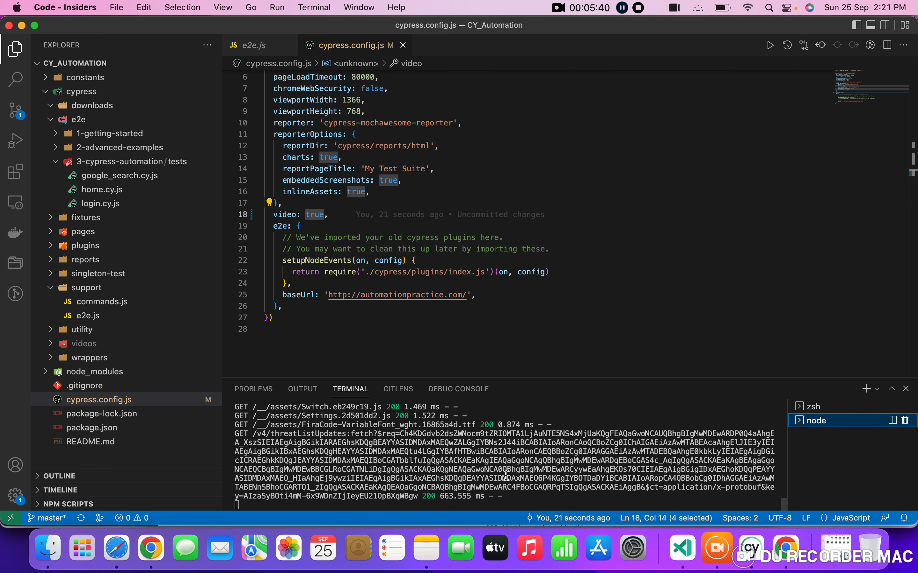
{"action": "key", "text": "F2"}
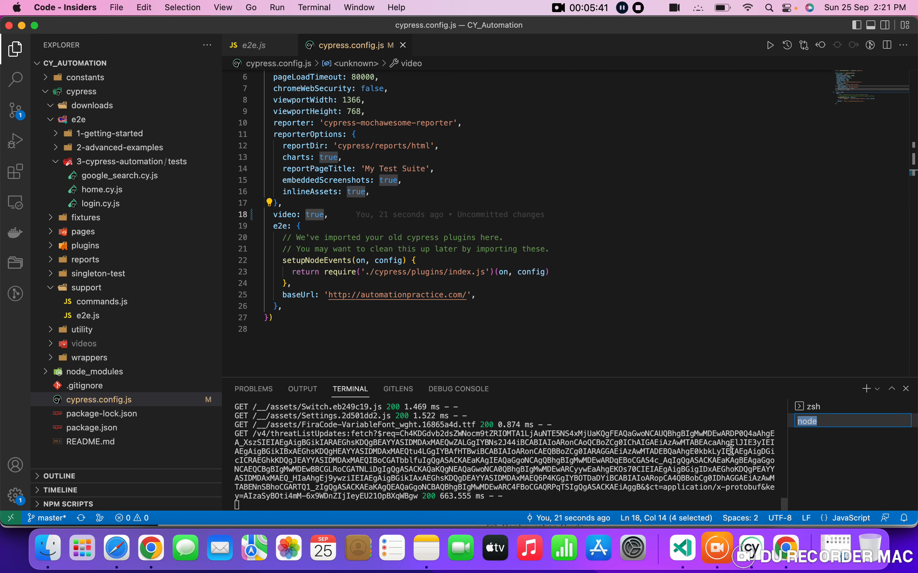
{"action": "left_click", "coordinate": [812, 410]}
{"action": "left_click", "coordinate": [468, 484]}
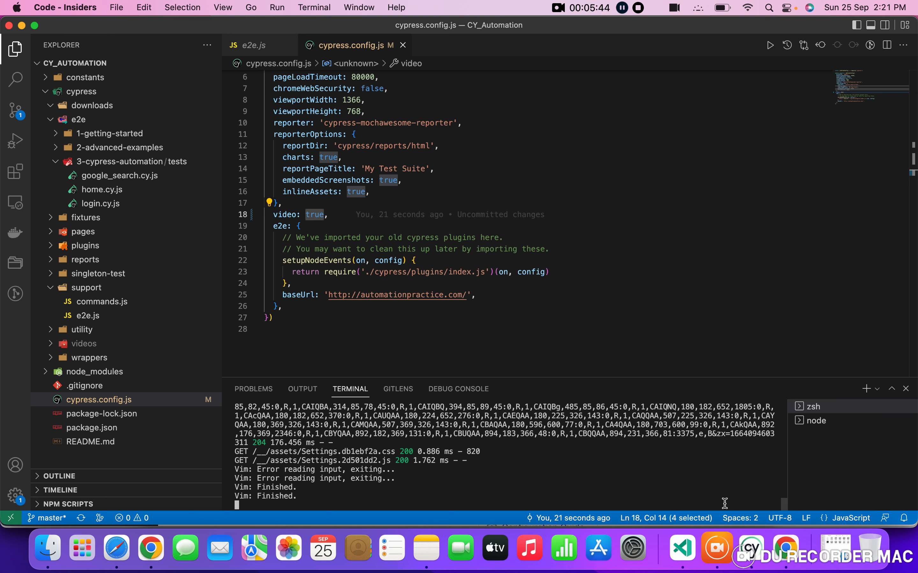
{"action": "key", "text": "Return"}
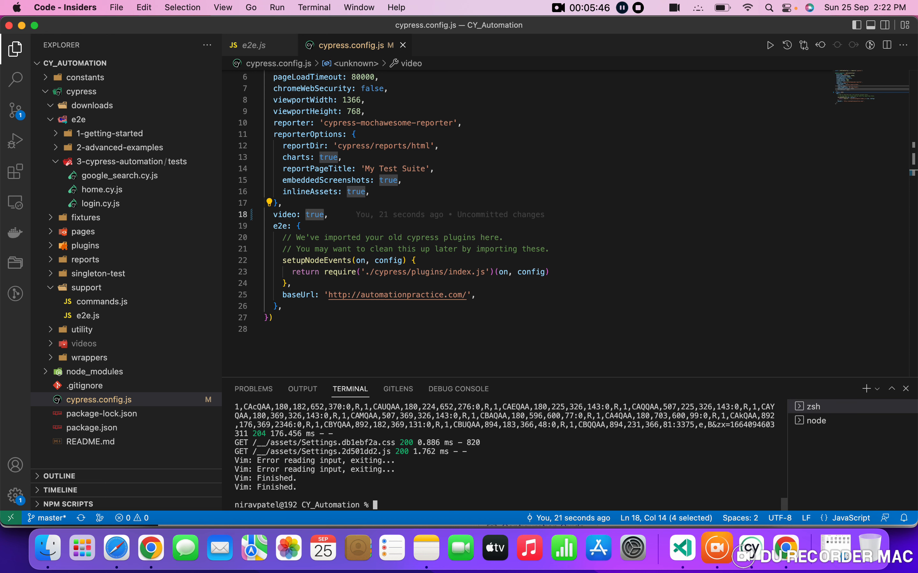
{"action": "key", "text": "super+k"}
{"action": "type", "text": "clear"}
{"action": "key", "text": "Return"}
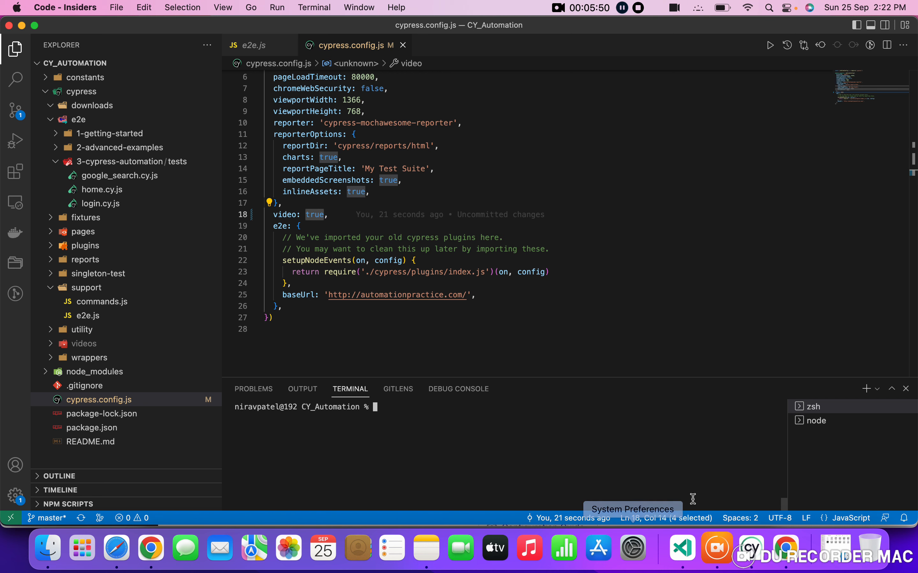
- Switch to Notes and copy the recorded-run command for google_search.cy.js from the Cypress Version Update note
{"action": "left_click", "coordinate": [424, 540]}
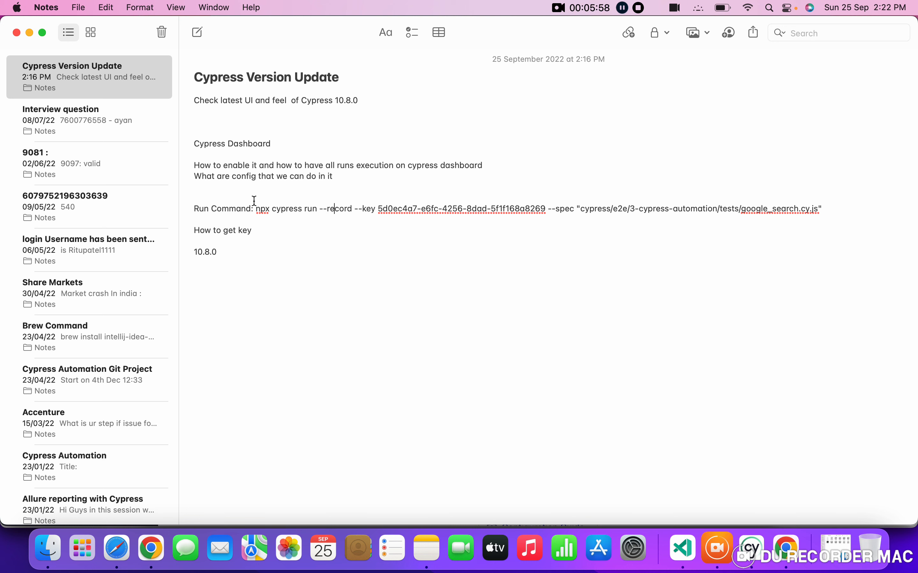
{"action": "left_click_drag", "start_coordinate": [261, 208], "coordinate": [521, 191]}
{"action": "left_click", "coordinate": [368, 237]}
{"action": "left_click_drag", "start_coordinate": [257, 209], "coordinate": [849, 211]}
{"action": "key", "text": "super+c"}
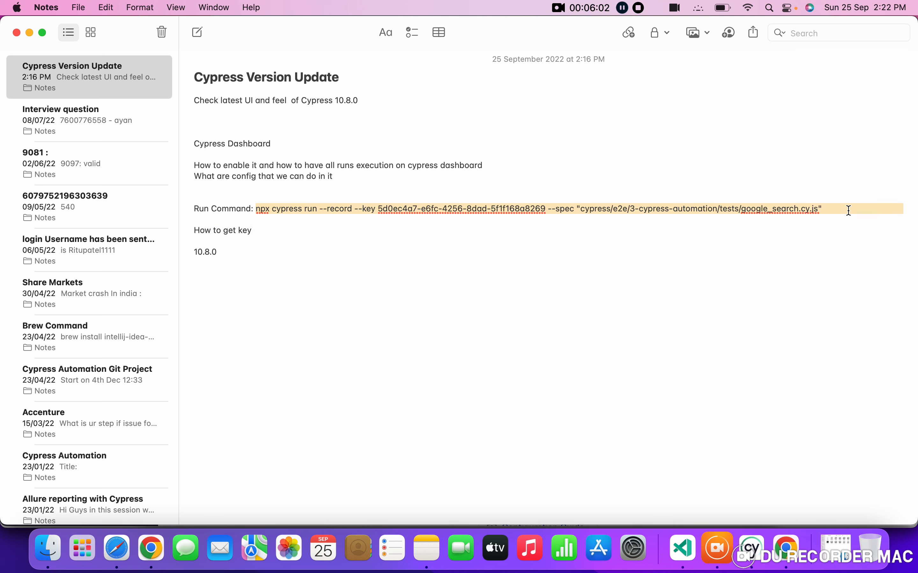
- Switch to VS Code, paste the recorded-run command into the zsh terminal, and compare its key with the Record Key in Cypress Settings
{"action": "left_click", "coordinate": [682, 549]}
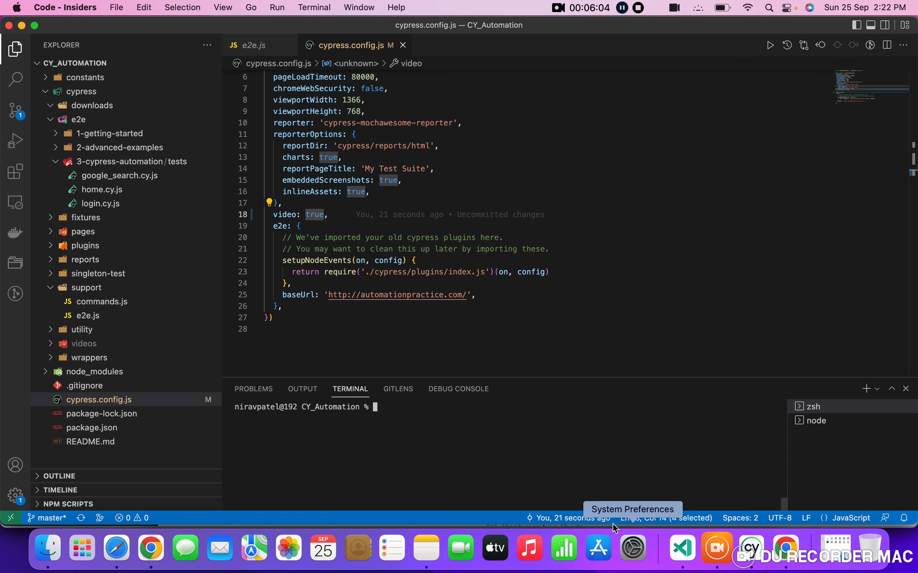
{"action": "key", "text": "super+v"}
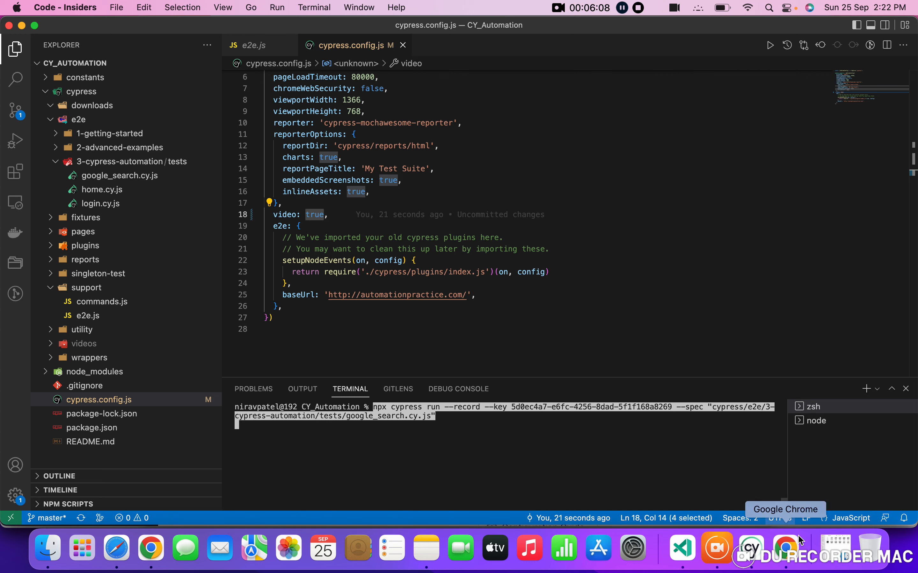
{"action": "left_click", "coordinate": [786, 549]}
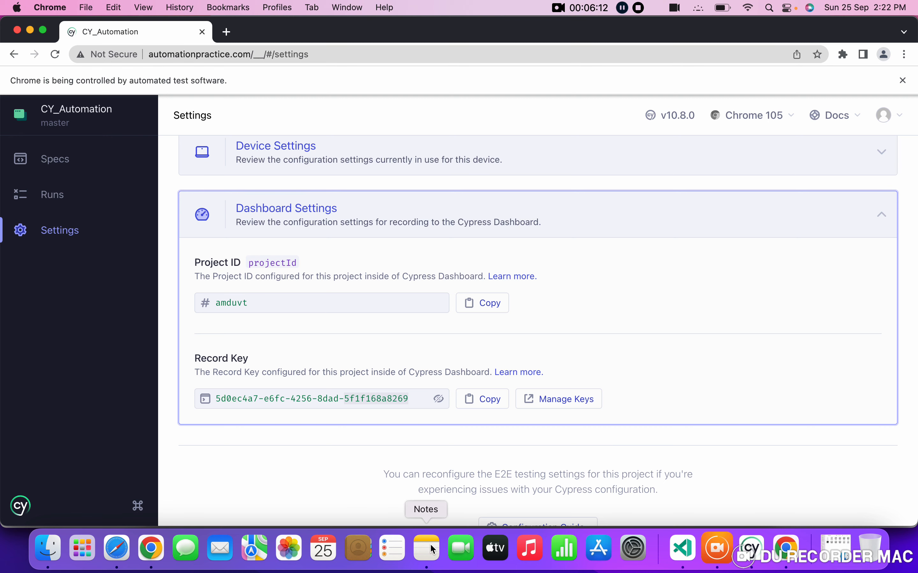
{"action": "left_click", "coordinate": [676, 557]}
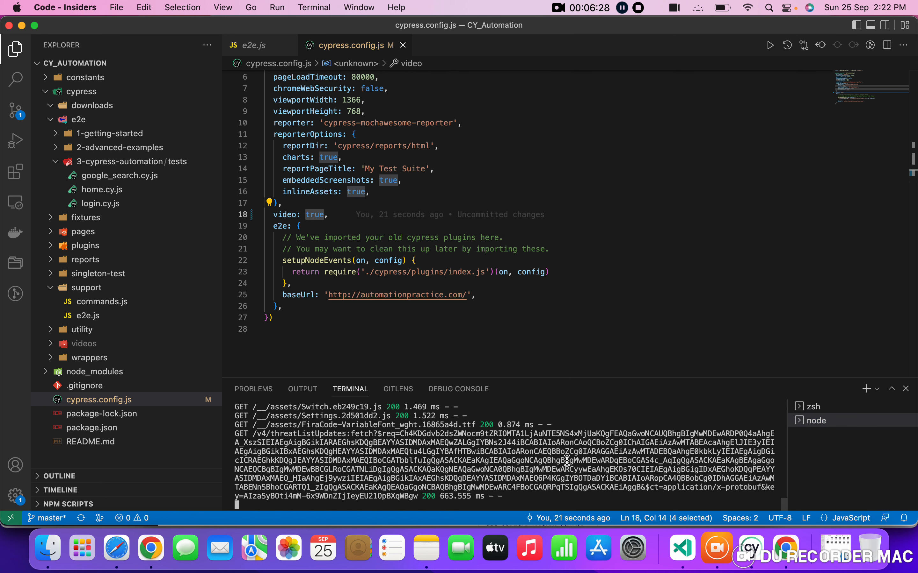
- Stop the running Cypress session in the node terminal and clear its output
{"action": "key", "text": "ctrl+c"}
{"action": "type", "text": "clear"}
{"action": "key", "text": "Return"}
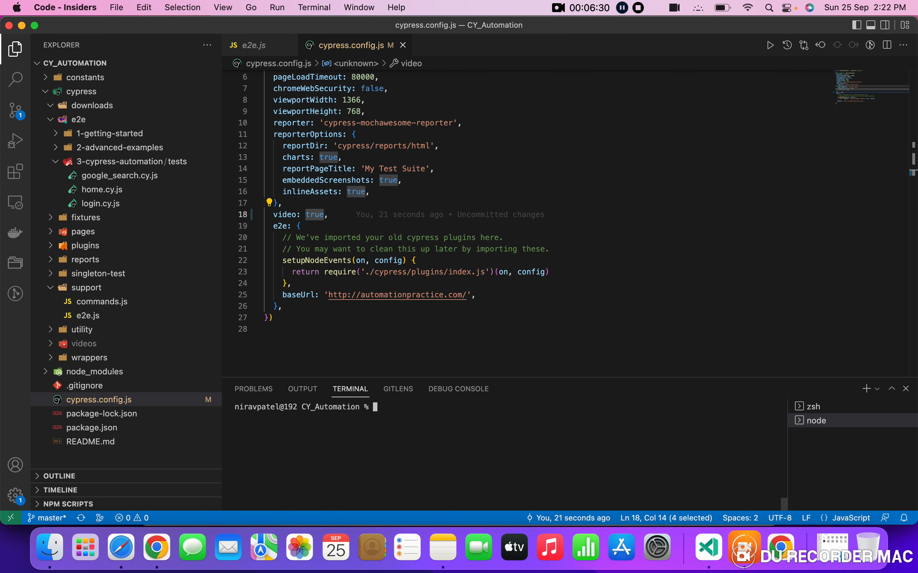
- Run the recorded google_search.cy.js command with the record key in the zsh terminal and follow its output
{"action": "key", "text": "super+v"}
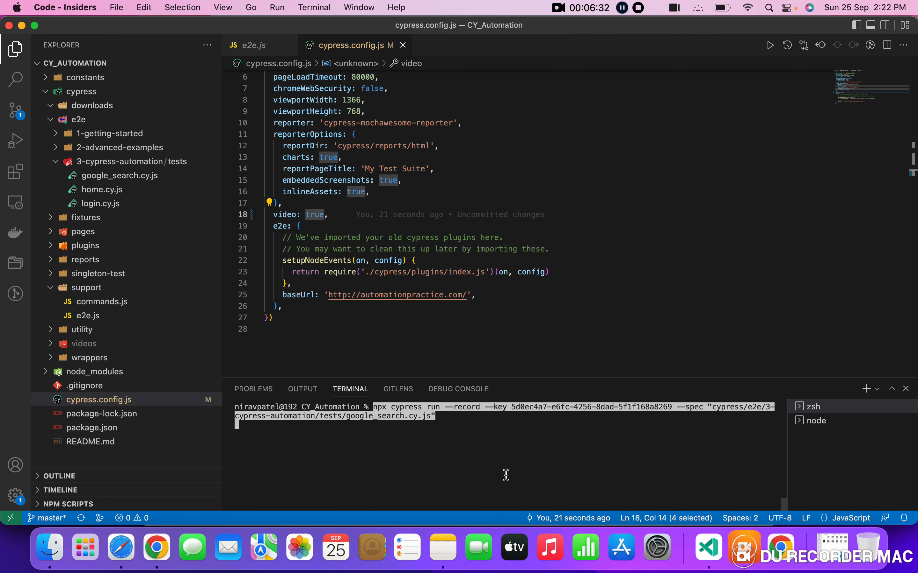
{"action": "key", "text": "Return"}
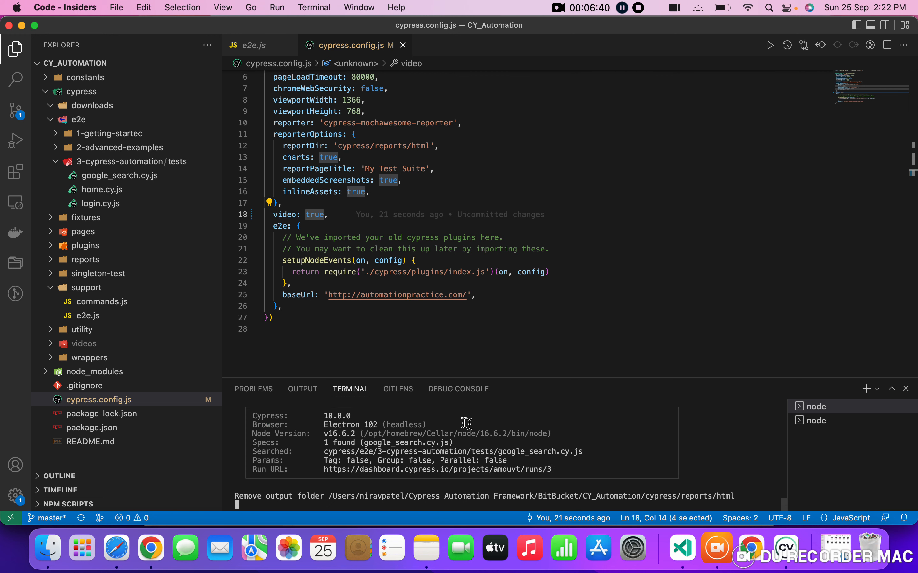
{"action": "scroll", "coordinate": [461, 470], "scroll_direction": "up", "scroll_amount": 5}
{"action": "scroll", "coordinate": [461, 470], "scroll_direction": "down", "scroll_amount": 2}
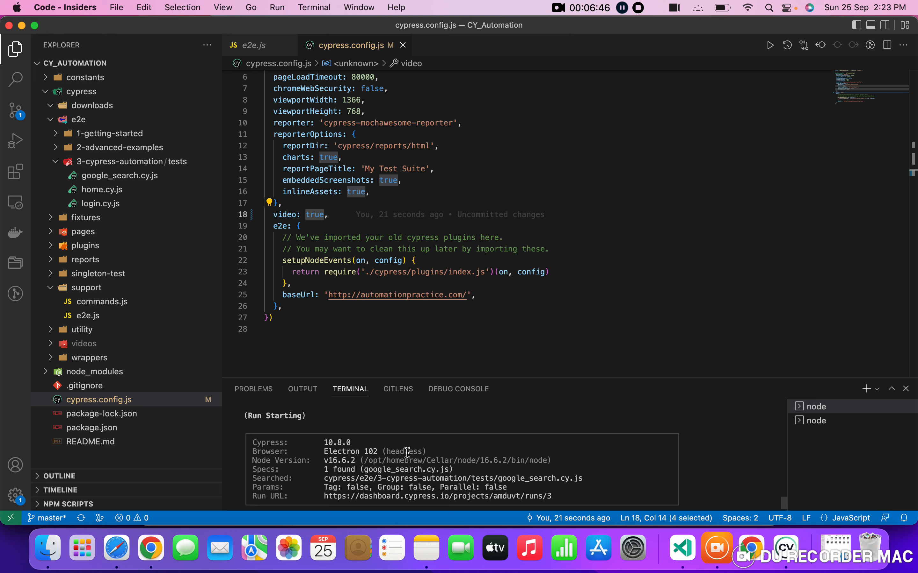
{"action": "scroll", "coordinate": [406, 452], "scroll_direction": "down", "scroll_amount": 5}
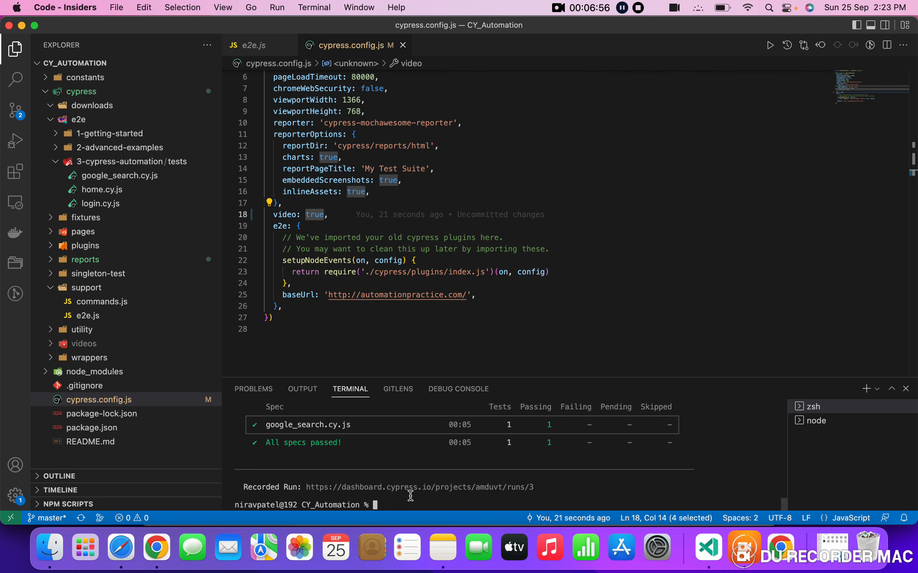
- Open the Recorded Run link from the terminal output in Chrome and review the run's overview, test results and specs
{"action": "left_click", "coordinate": [357, 487], "text": "super"}
{"action": "left_click", "coordinate": [459, 290]}
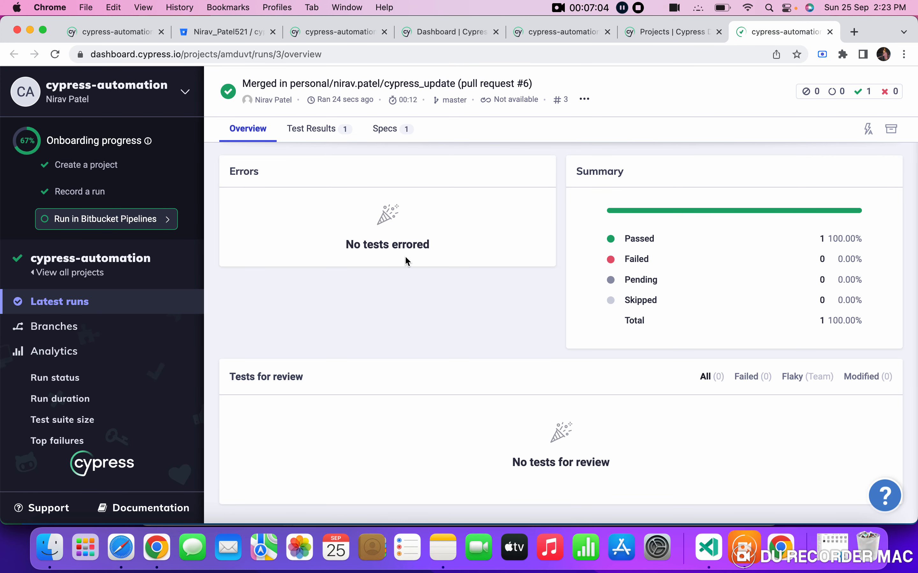
{"action": "left_click", "coordinate": [310, 131]}
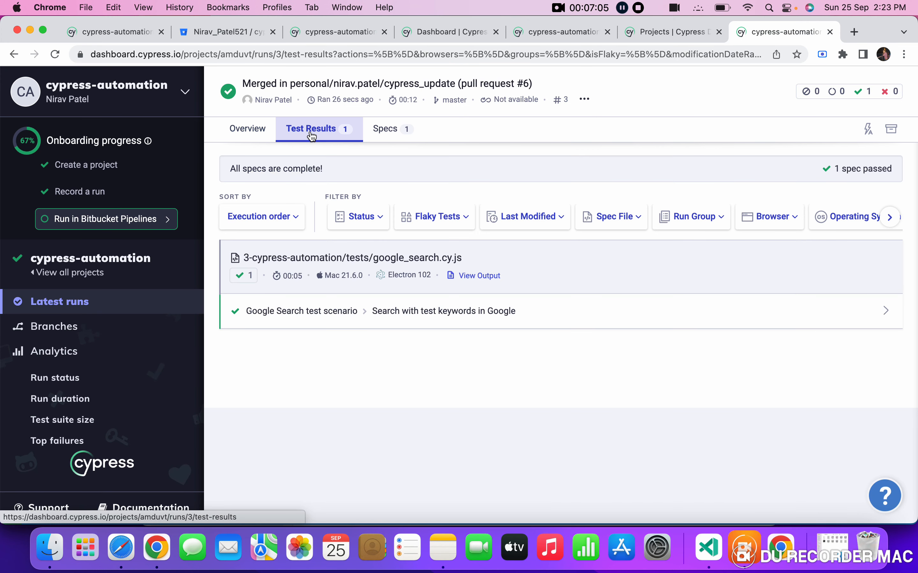
{"action": "left_click", "coordinate": [375, 138]}
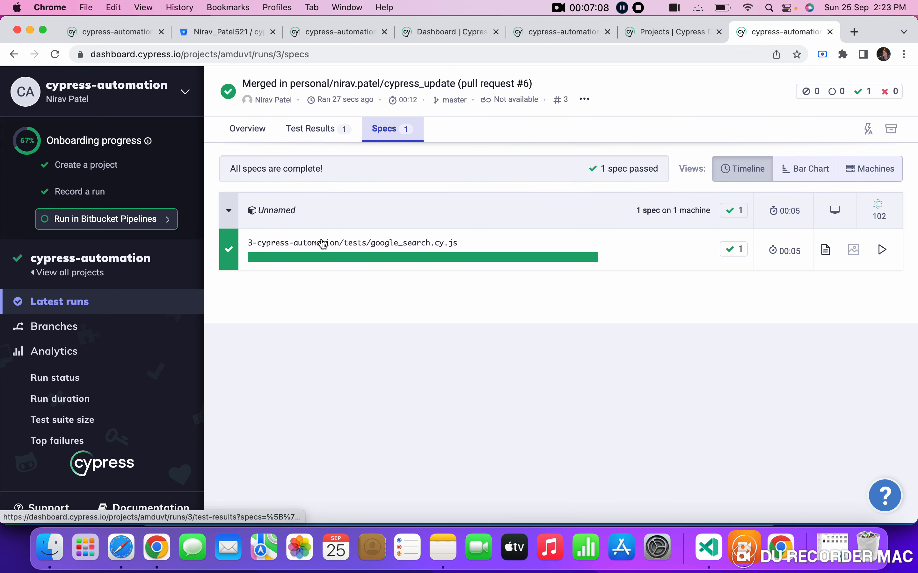
- Open the details of the Search with test keywords in Google test, play its recorded video and close it
{"action": "left_click", "coordinate": [323, 244]}
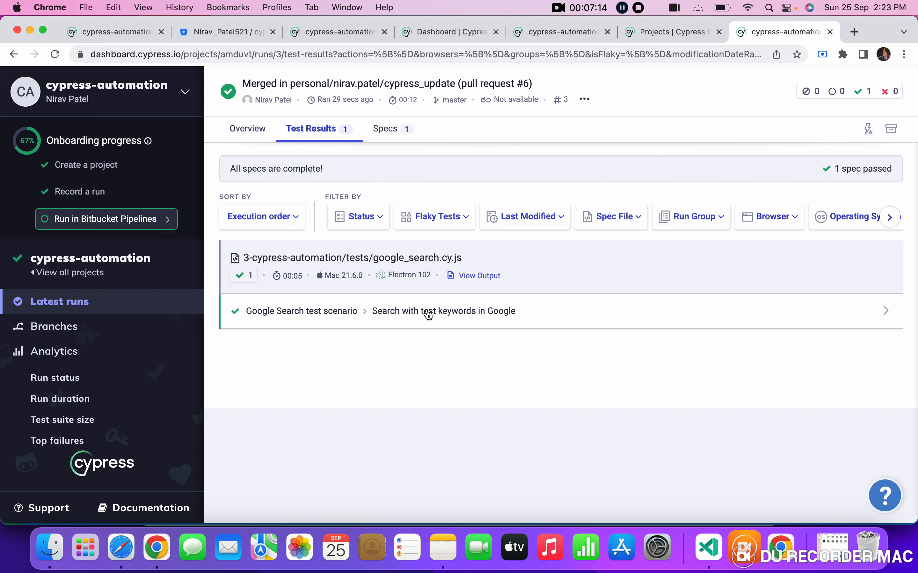
{"action": "left_click", "coordinate": [452, 317]}
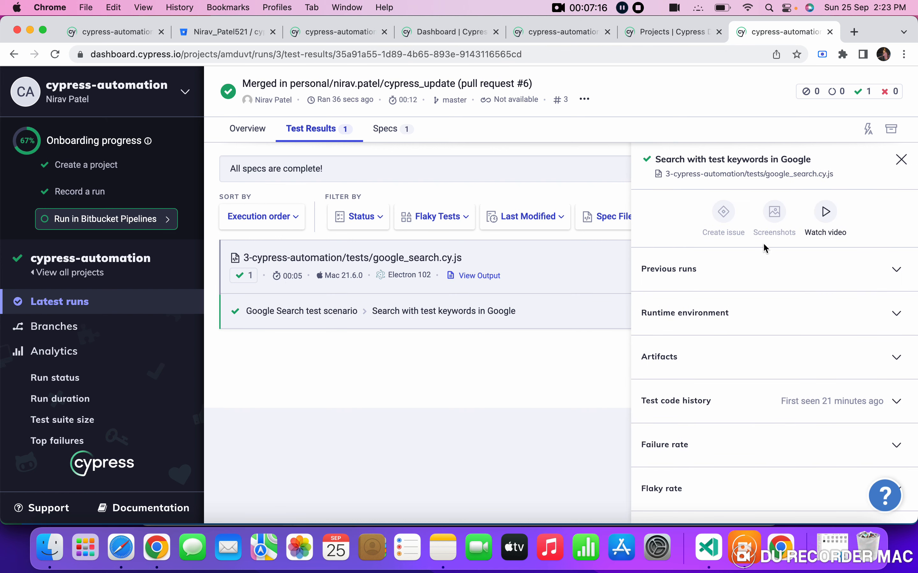
{"action": "left_click", "coordinate": [823, 226]}
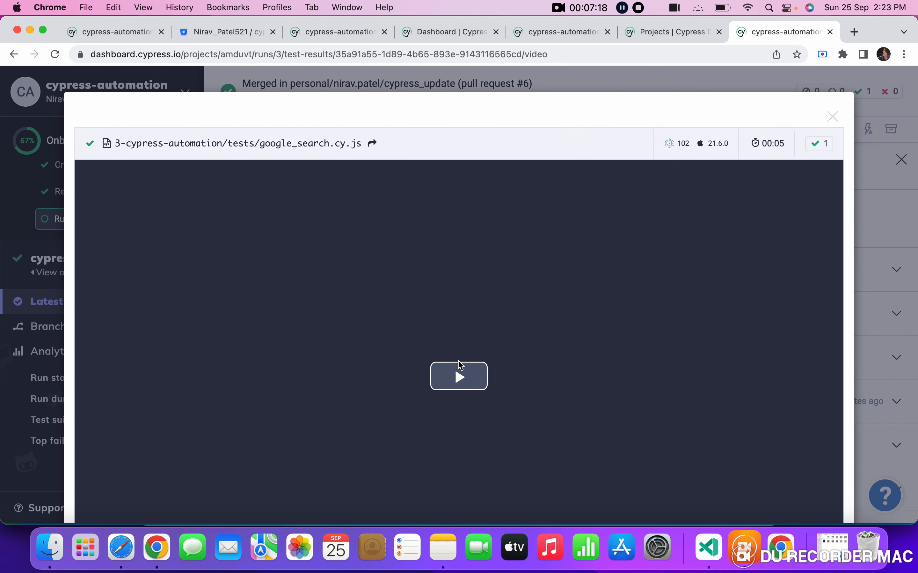
{"action": "left_click", "coordinate": [460, 376]}
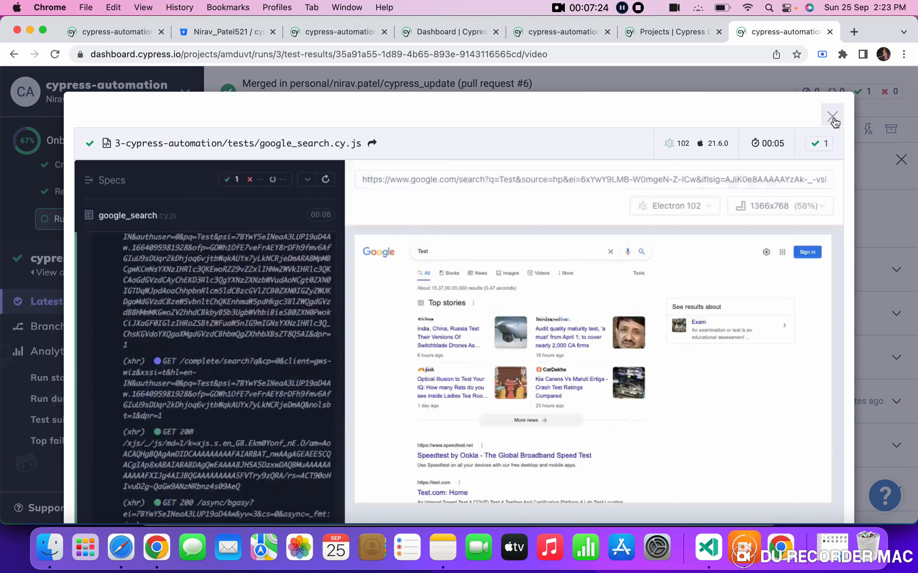
{"action": "left_click", "coordinate": [833, 121]}
- Examine the cypress-automation project's analytics pages, latest runs and branches, including the weekly Run status figures
{"action": "left_click", "coordinate": [63, 421]}
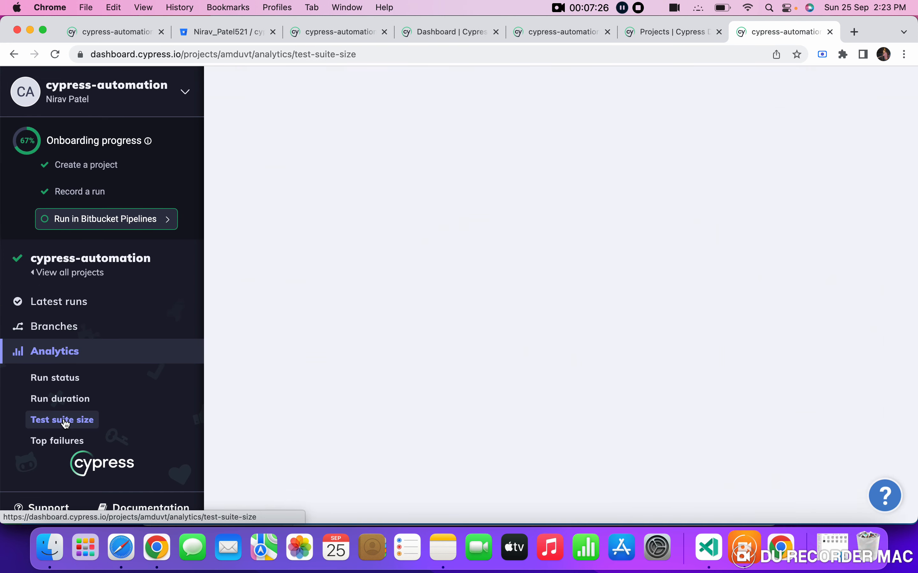
{"action": "left_click", "coordinate": [60, 441]}
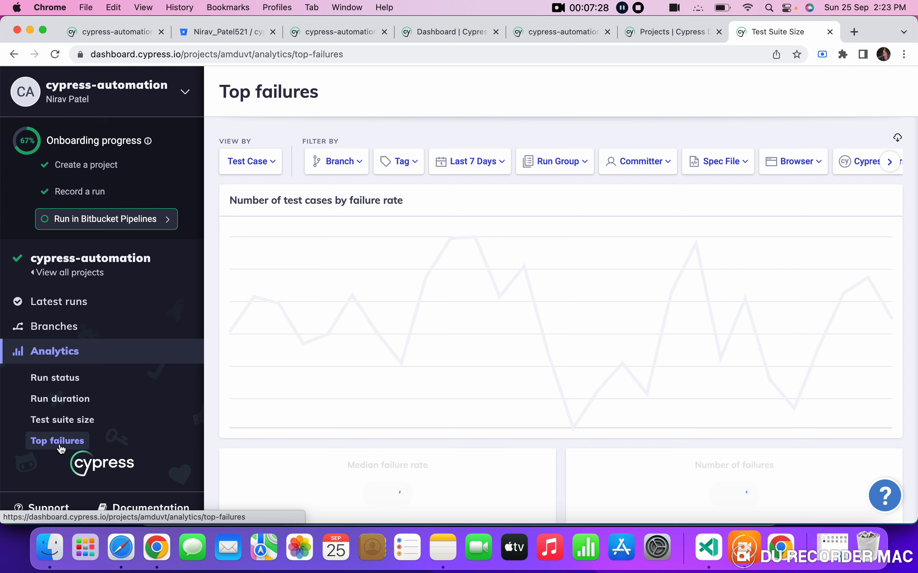
{"action": "left_click", "coordinate": [55, 379]}
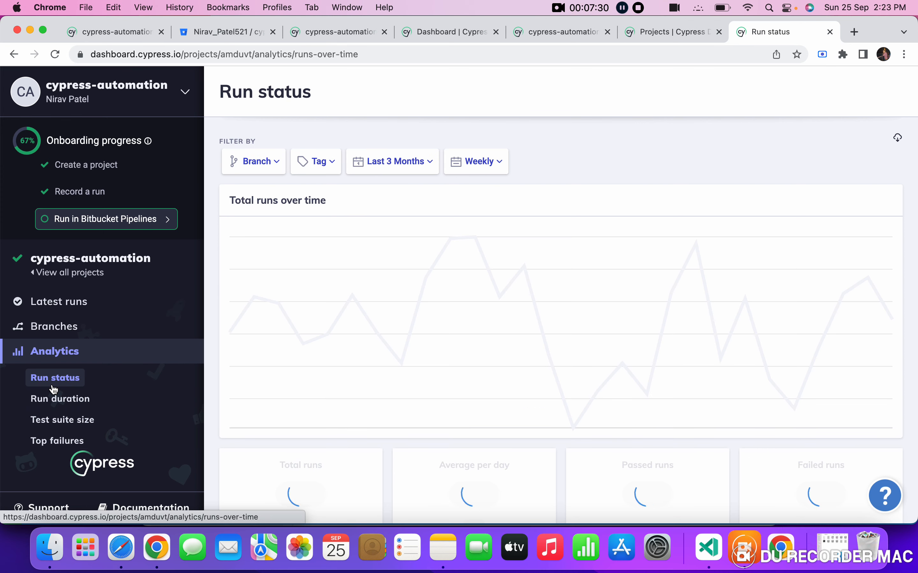
{"action": "left_click", "coordinate": [65, 306]}
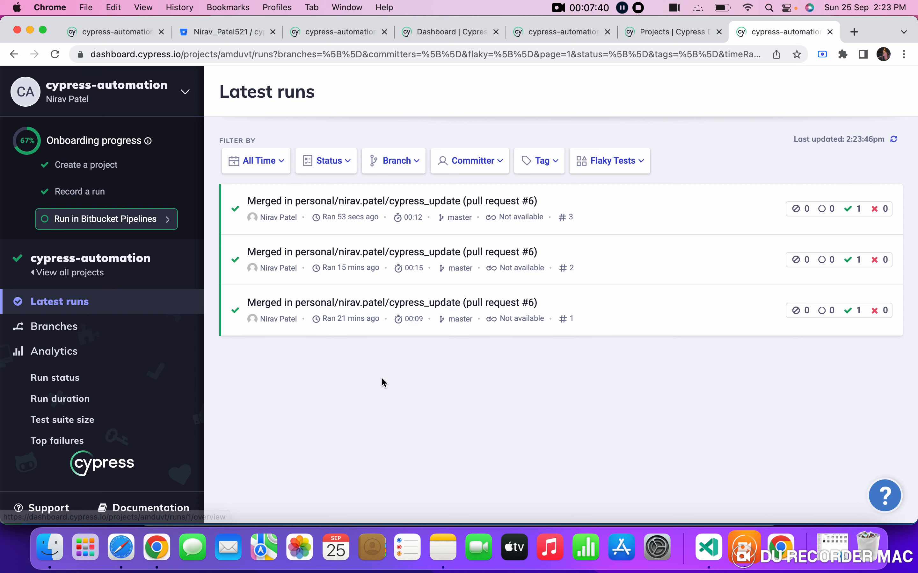
{"action": "left_click", "coordinate": [66, 328]}
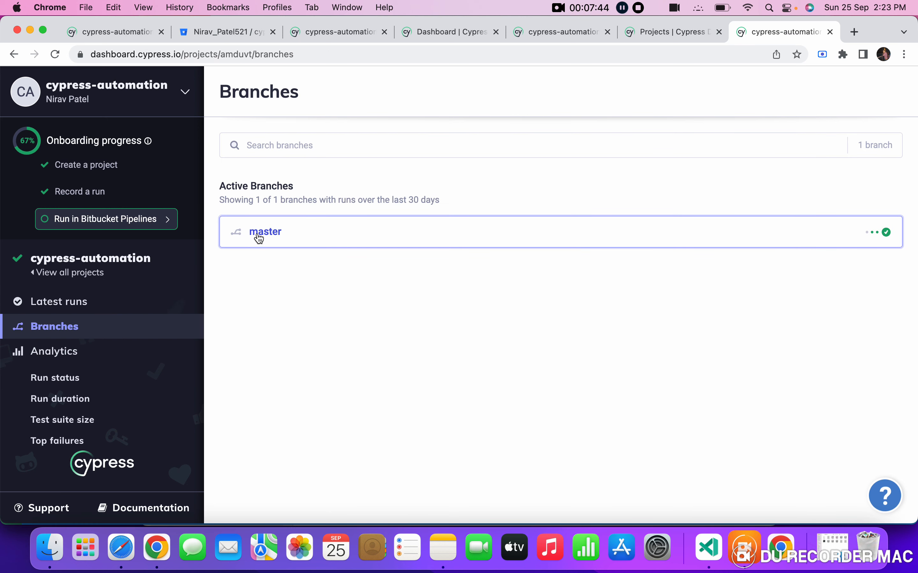
{"action": "left_click", "coordinate": [66, 353]}
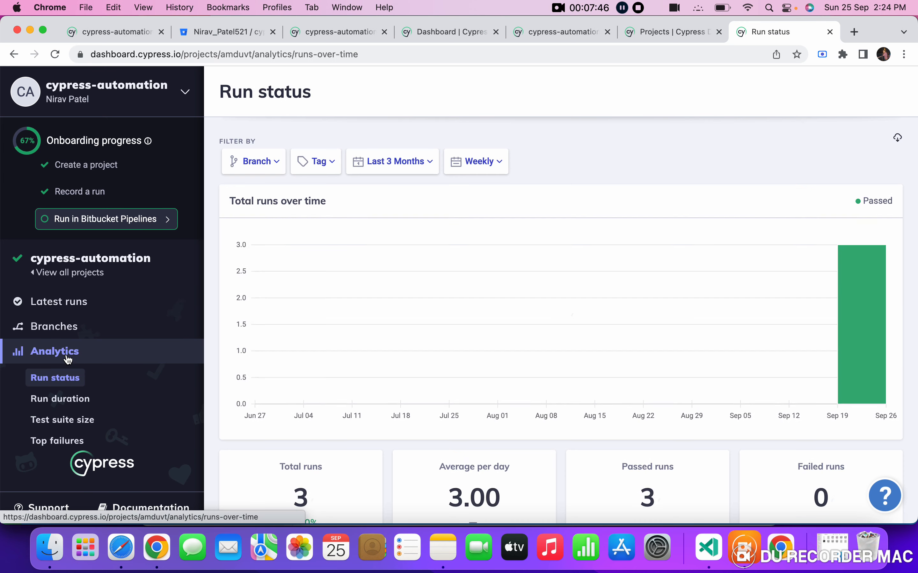
{"action": "scroll", "coordinate": [485, 356], "scroll_direction": "down", "scroll_amount": 5}
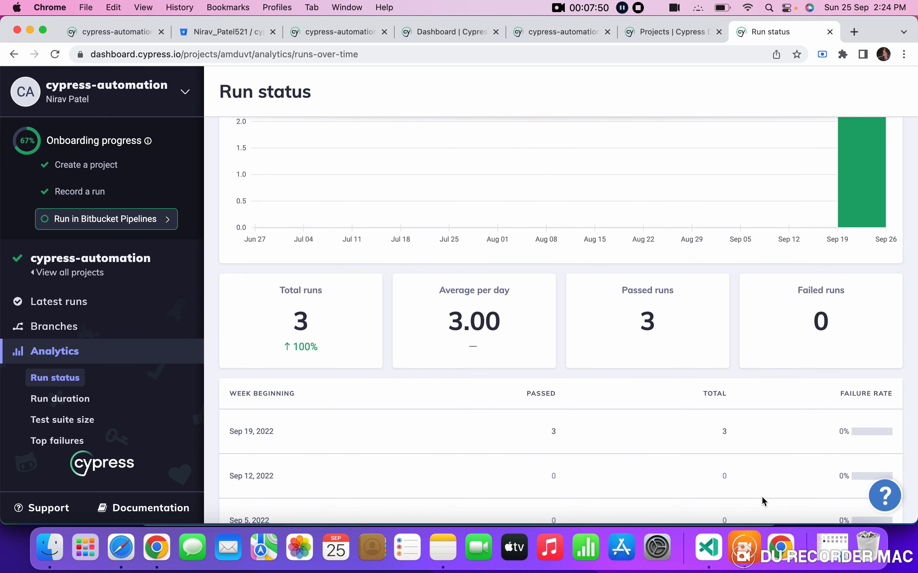
- Switch to VS Code, launch Cypress with npx cypress open in the terminal, and start E2E testing in Electron
{"action": "left_click", "coordinate": [707, 537]}
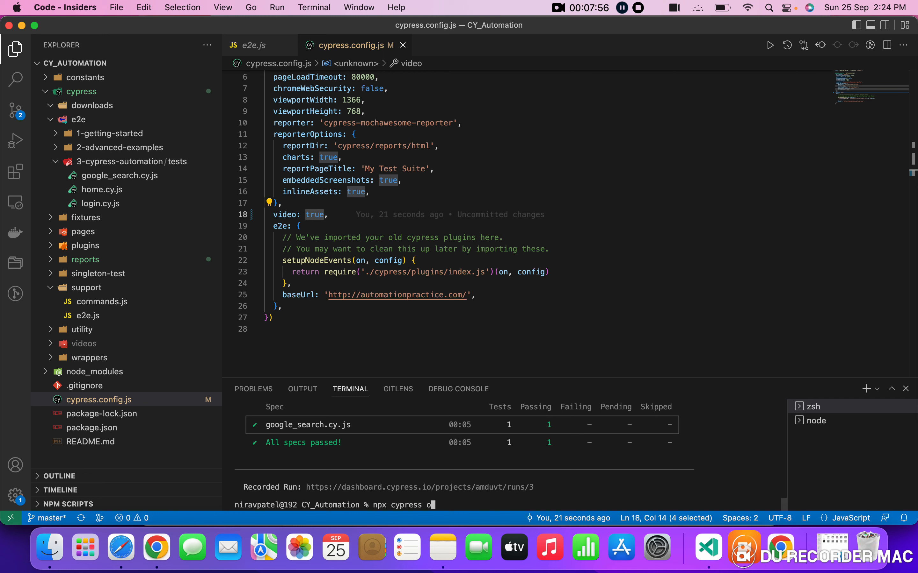
{"action": "key", "text": "Return"}
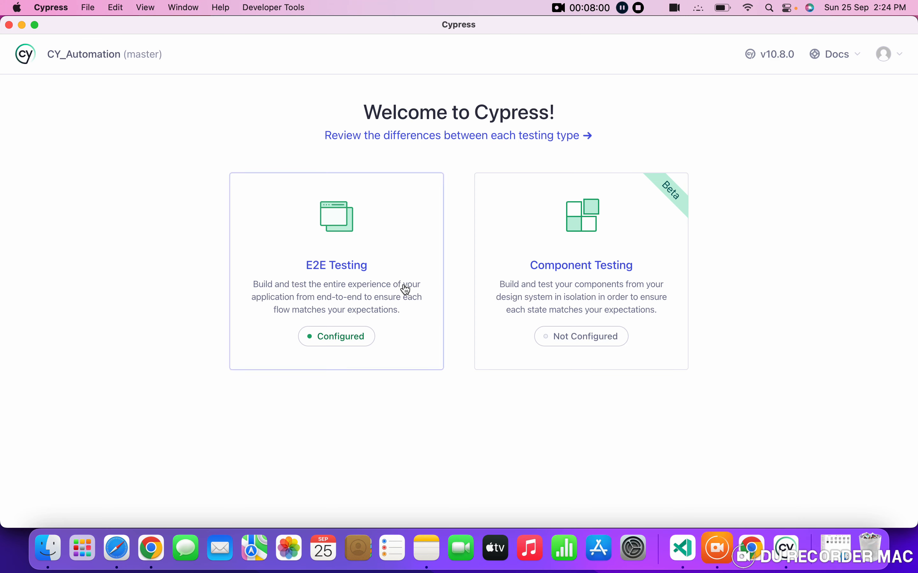
{"action": "left_click", "coordinate": [404, 291]}
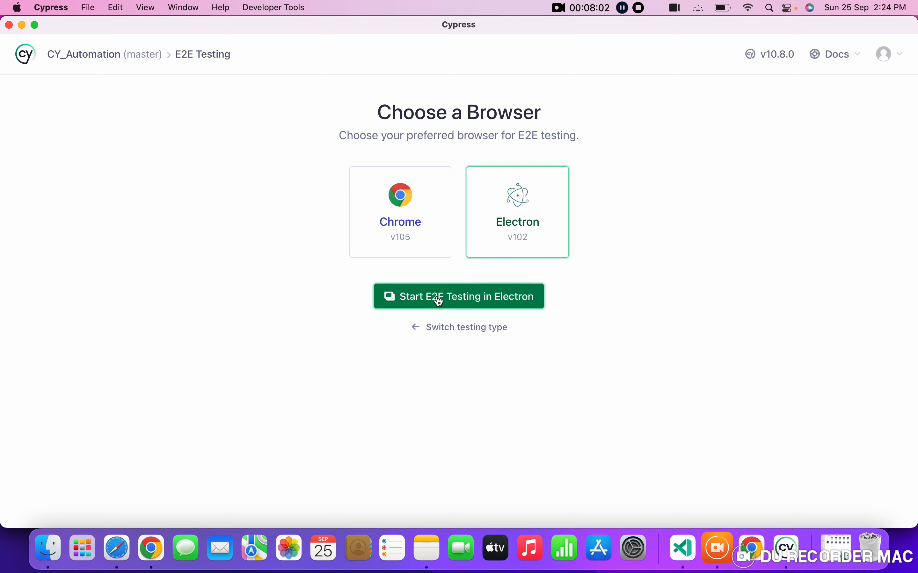
{"action": "left_click", "coordinate": [436, 299]}
- Compare the Runs list in the Cypress app with Run status and Latest runs in the Cypress Dashboard in Chrome
{"action": "left_click", "coordinate": [104, 176]}
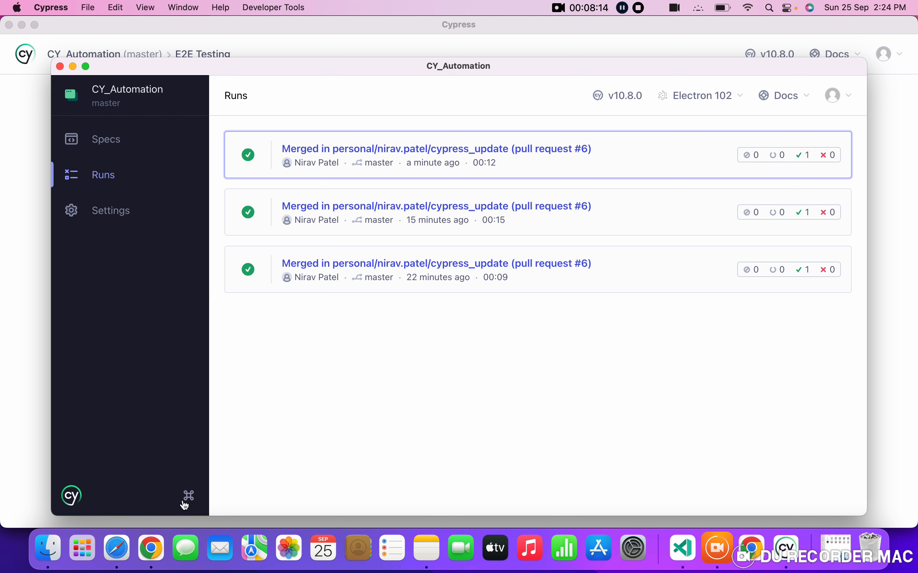
{"action": "left_click", "coordinate": [151, 555]}
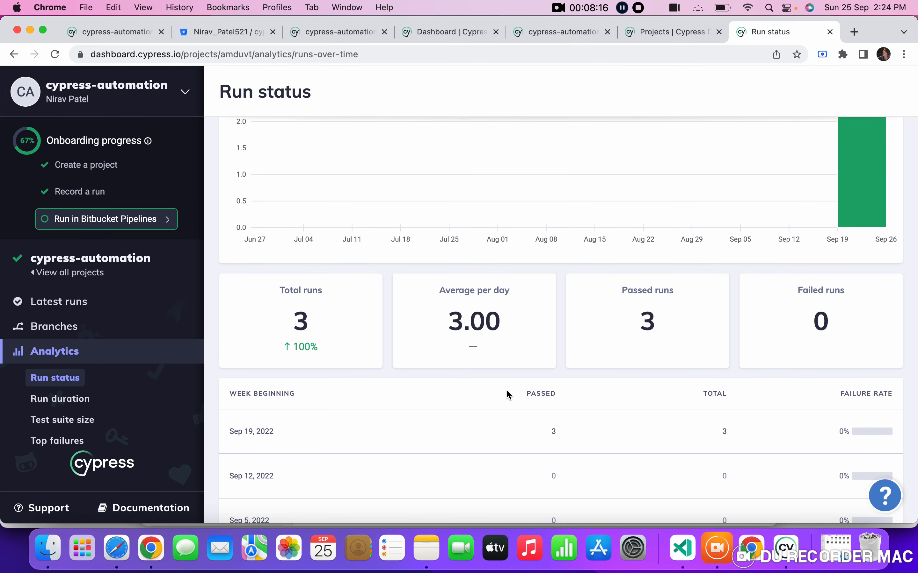
{"action": "scroll", "coordinate": [507, 392], "scroll_direction": "down", "scroll_amount": 2}
{"action": "scroll", "coordinate": [507, 393], "scroll_direction": "up", "scroll_amount": 10}
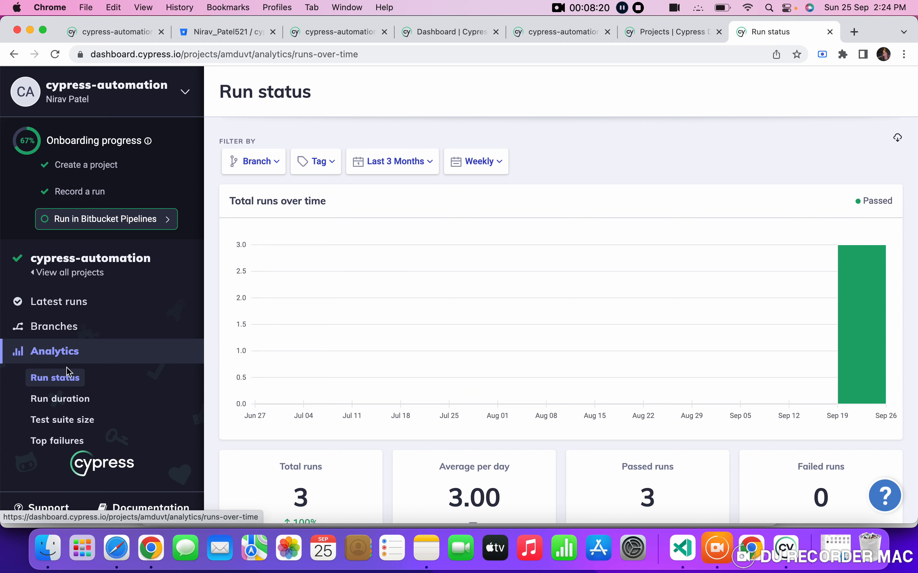
{"action": "left_click", "coordinate": [61, 302]}
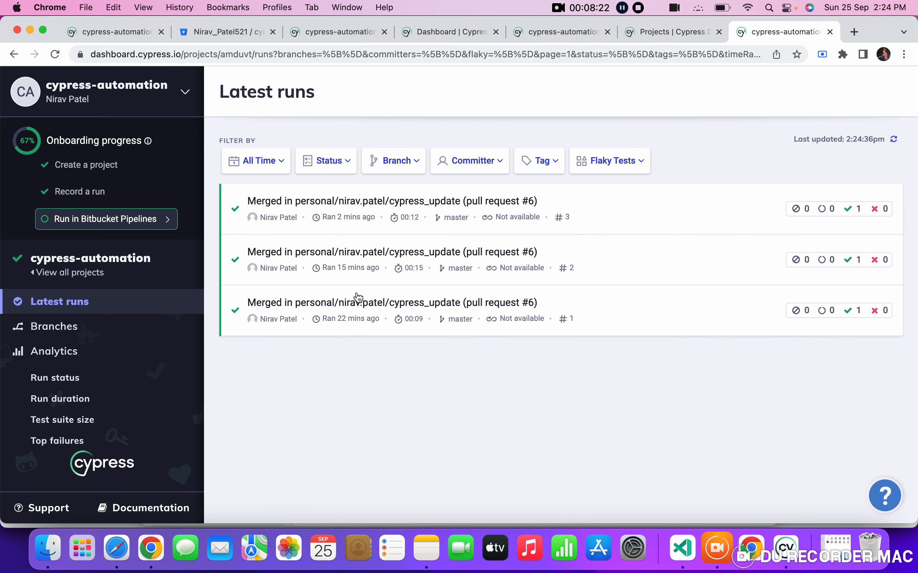
- Switch to the Bitbucket cypress-automation repository, reload its Branches page, and view the build details of the master branch
{"action": "left_click", "coordinate": [221, 37]}
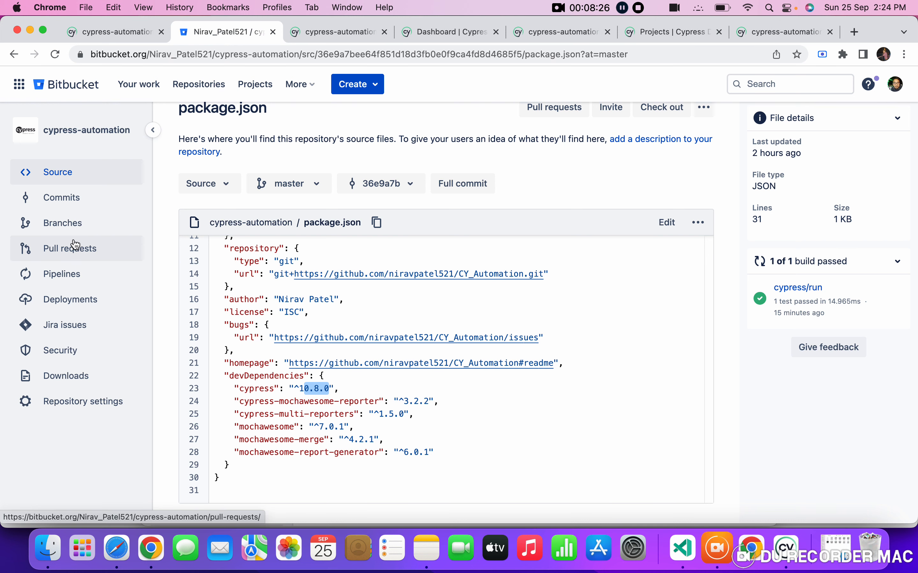
{"action": "left_click", "coordinate": [73, 223]}
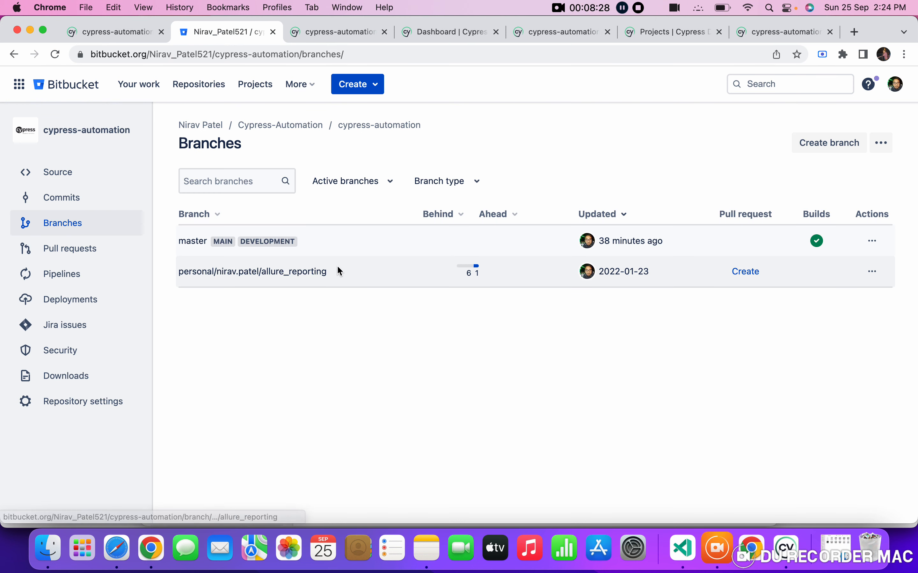
{"action": "left_click", "coordinate": [333, 56]}
{"action": "key", "text": "Return"}
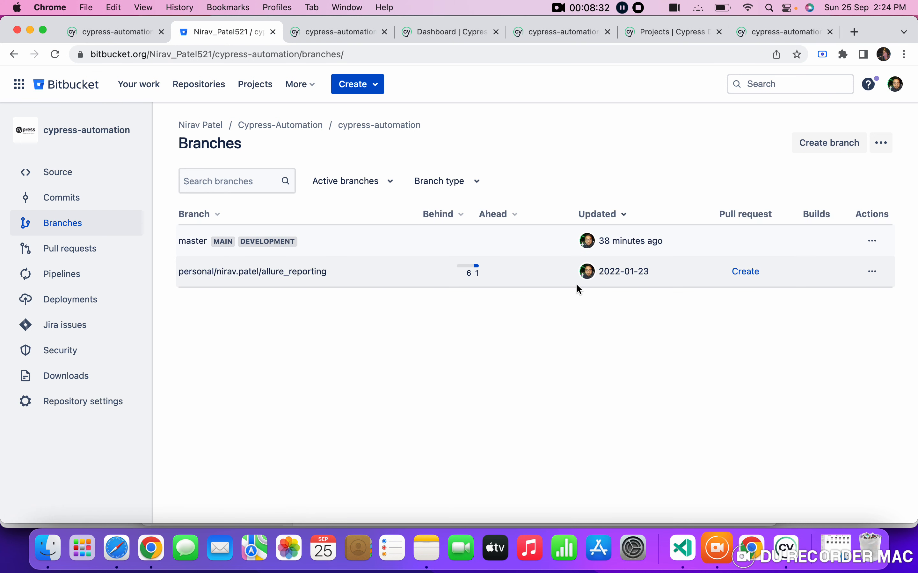
{"action": "mouse_move", "coordinate": [818, 244]}
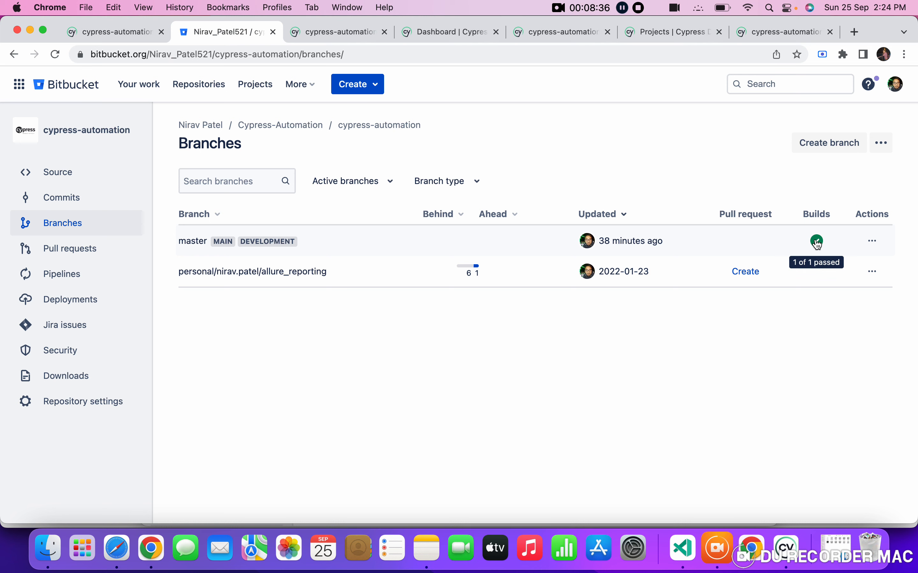
{"action": "left_click", "coordinate": [818, 242]}
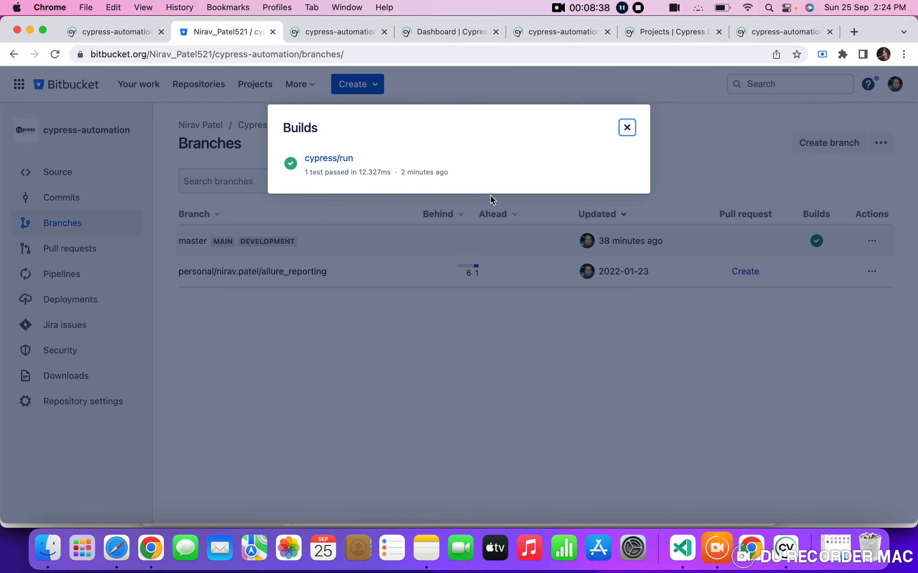
- Open the cypress/run build in the Cypress Dashboard and show the test details of "Search with test keywords in Google"
{"action": "left_click", "coordinate": [343, 160]}
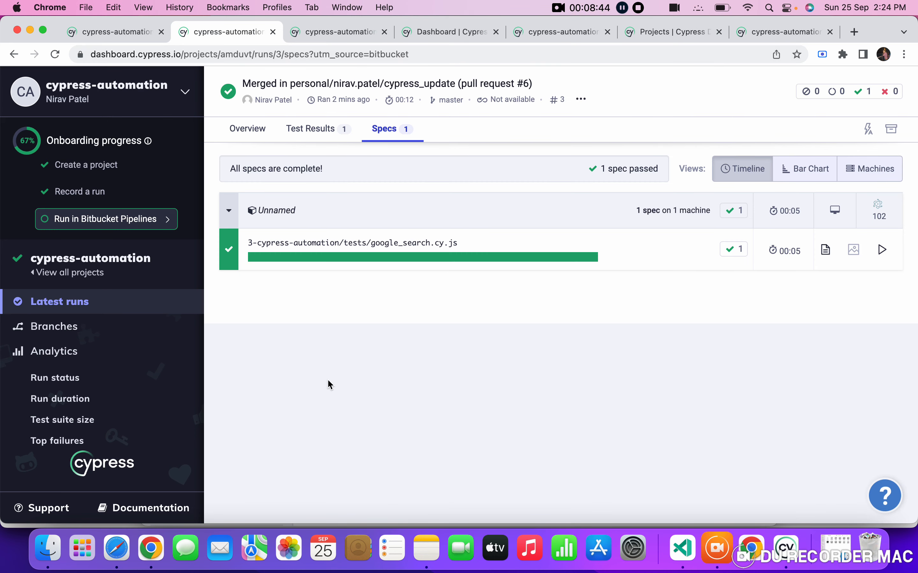
{"action": "left_click", "coordinate": [337, 243]}
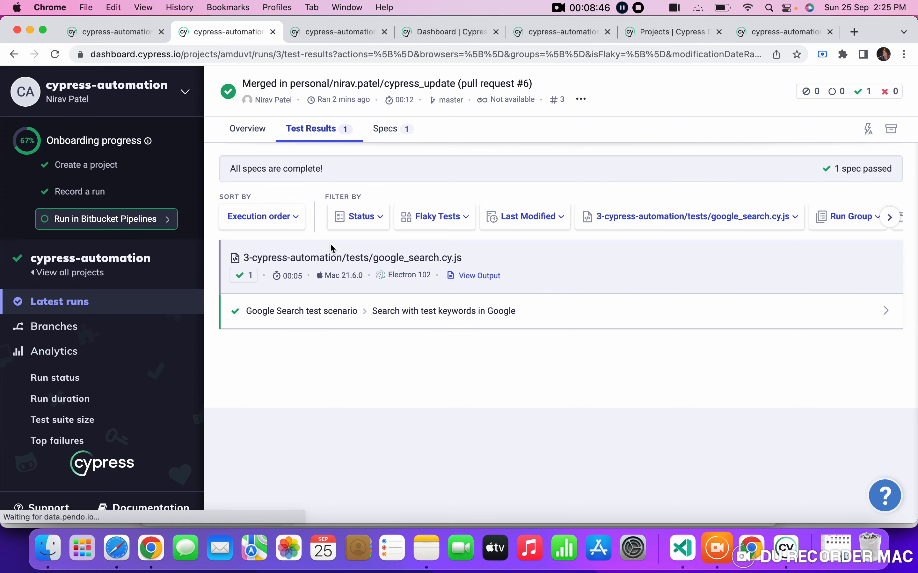
{"action": "left_click", "coordinate": [399, 311]}
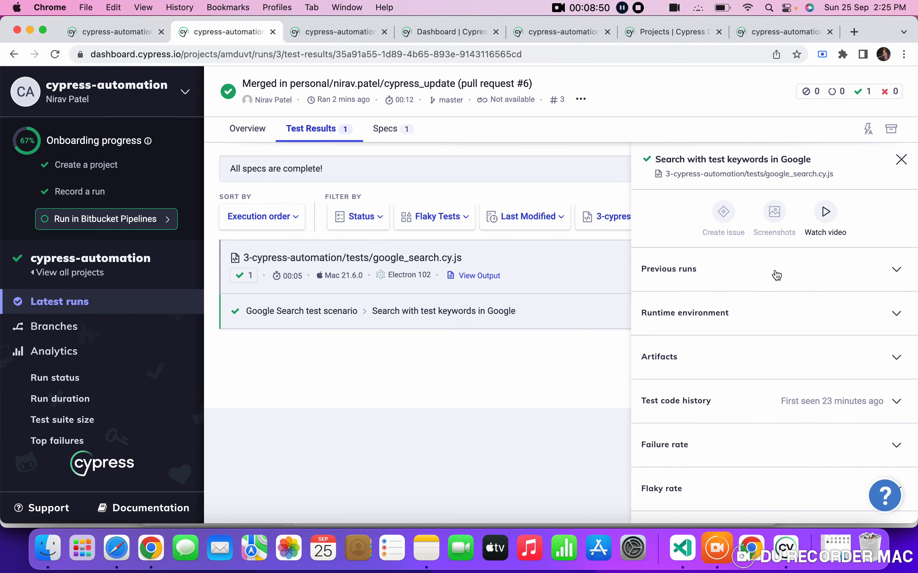
- Examine the test's previous runs, runtime environment and artifacts, and close its details
{"action": "left_click", "coordinate": [776, 275]}
{"action": "left_click", "coordinate": [777, 275]}
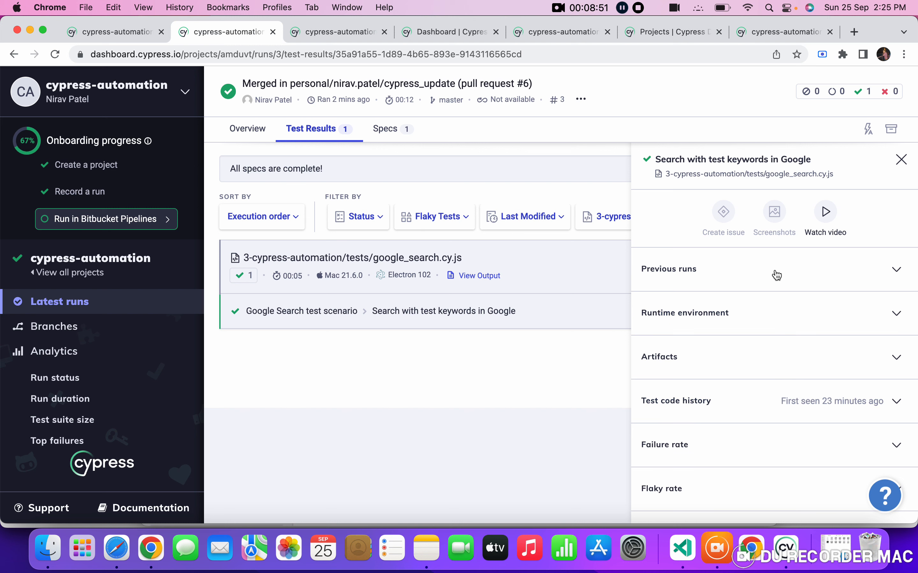
{"action": "left_click", "coordinate": [740, 328]}
{"action": "left_click", "coordinate": [740, 329]}
{"action": "left_click", "coordinate": [716, 366]}
{"action": "left_click", "coordinate": [716, 366]}
{"action": "scroll", "coordinate": [722, 427], "scroll_direction": "down", "scroll_amount": 3}
{"action": "left_click", "coordinate": [900, 160]}
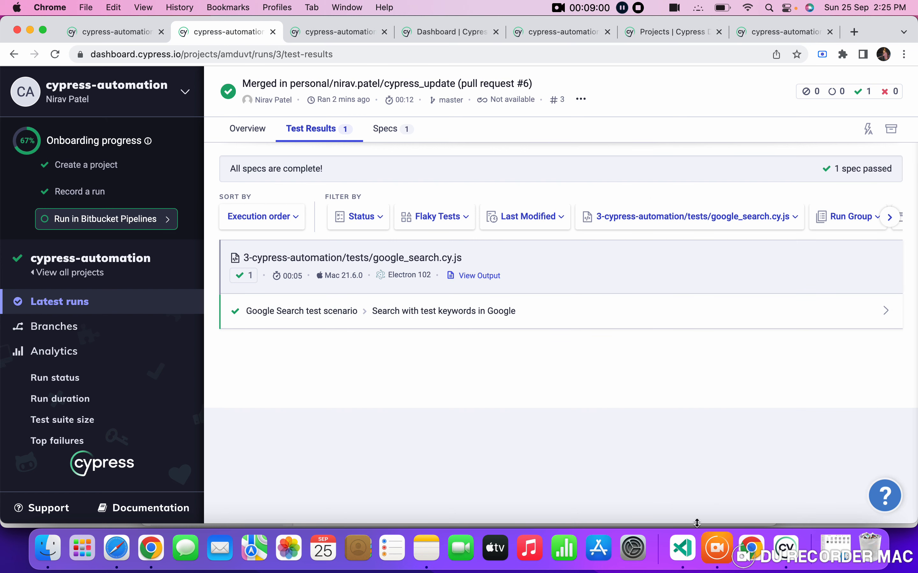
- Switch to the Cypress app and view the project ID and record key fields in the Dashboard Settings
{"action": "left_click", "coordinate": [786, 549]}
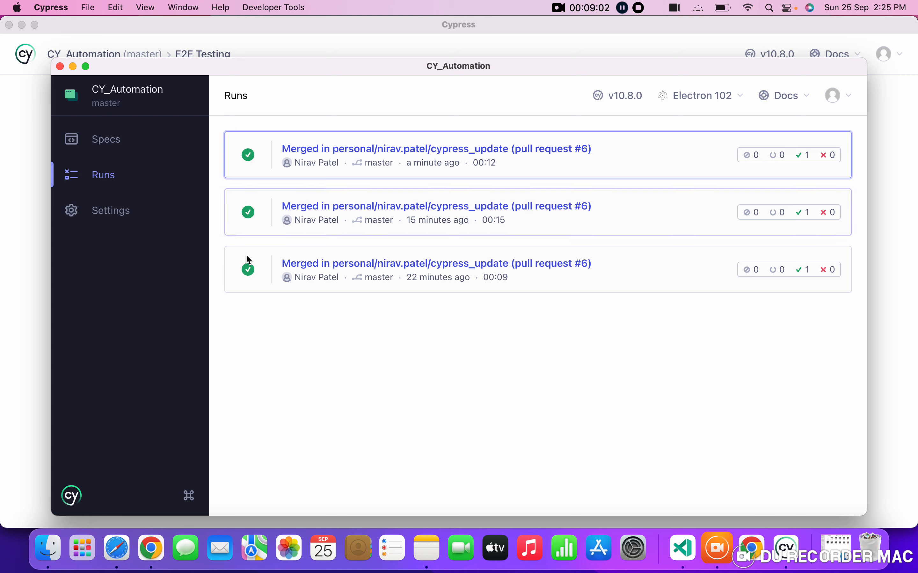
{"action": "left_click", "coordinate": [116, 212]}
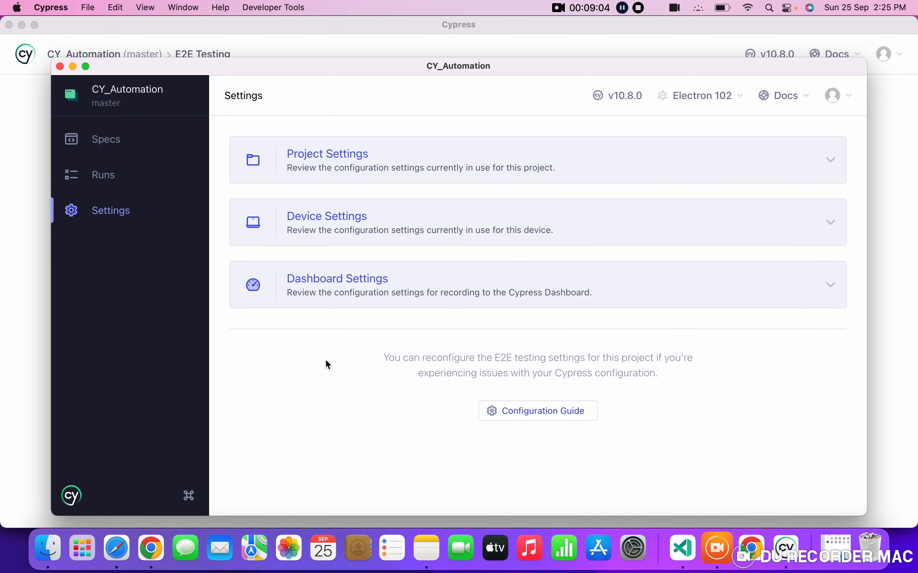
{"action": "left_click", "coordinate": [356, 285]}
{"action": "scroll", "coordinate": [425, 379], "scroll_direction": "down", "scroll_amount": 3}
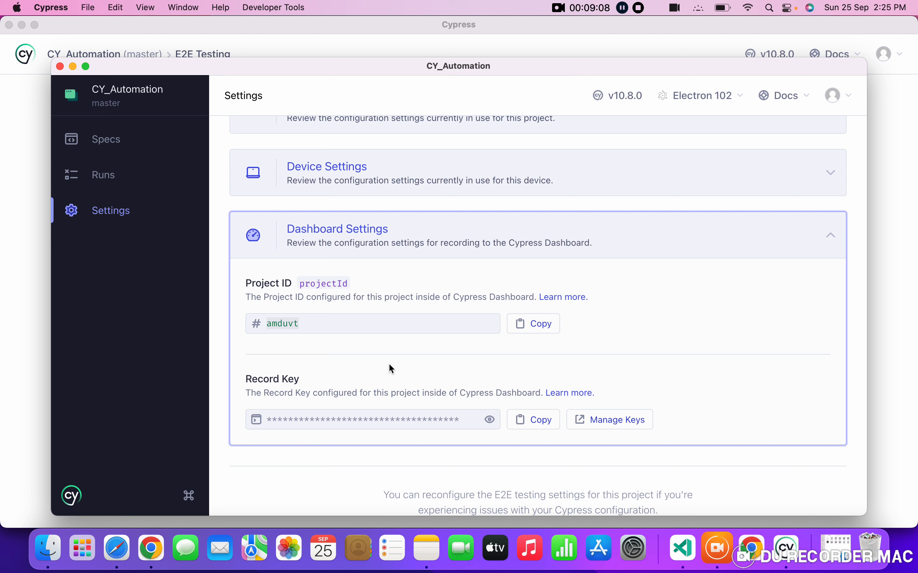
- Switch to VS Code and look through the recent commands of the second terminal
{"action": "left_click", "coordinate": [682, 549]}
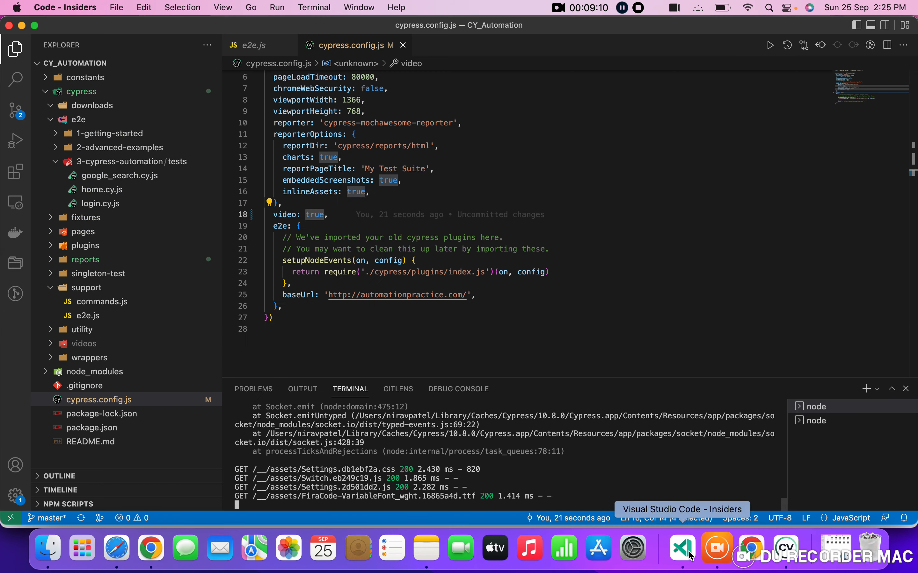
{"action": "left_click", "coordinate": [799, 424]}
{"action": "left_click", "coordinate": [531, 447]}
{"action": "key", "text": "Up"}
{"action": "key", "text": "Down"}
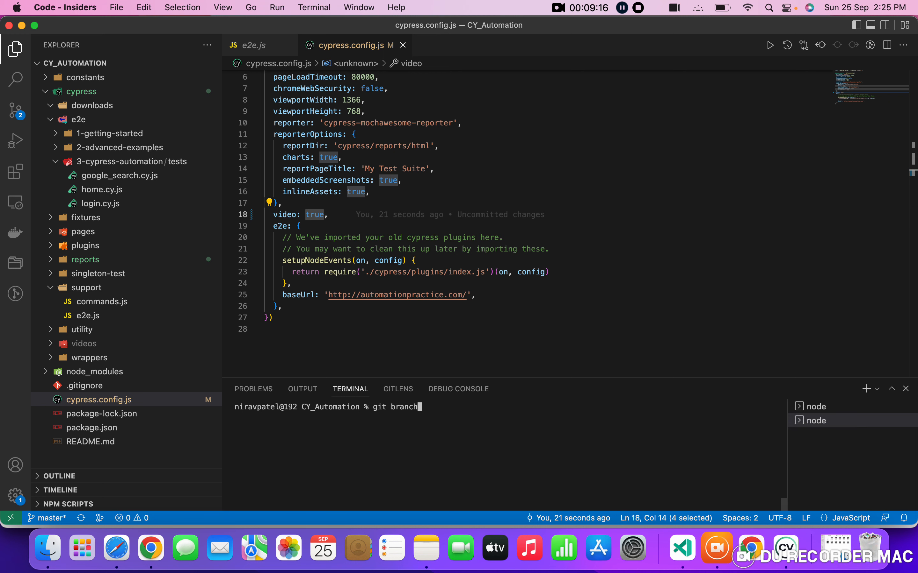
- Stop Cypress in the first terminal and execute npx cypress run --record with the record key and --spec "cypress/e2e/3-cypress-automation/tests/google_search.cy.js"
{"action": "left_click", "coordinate": [809, 407]}
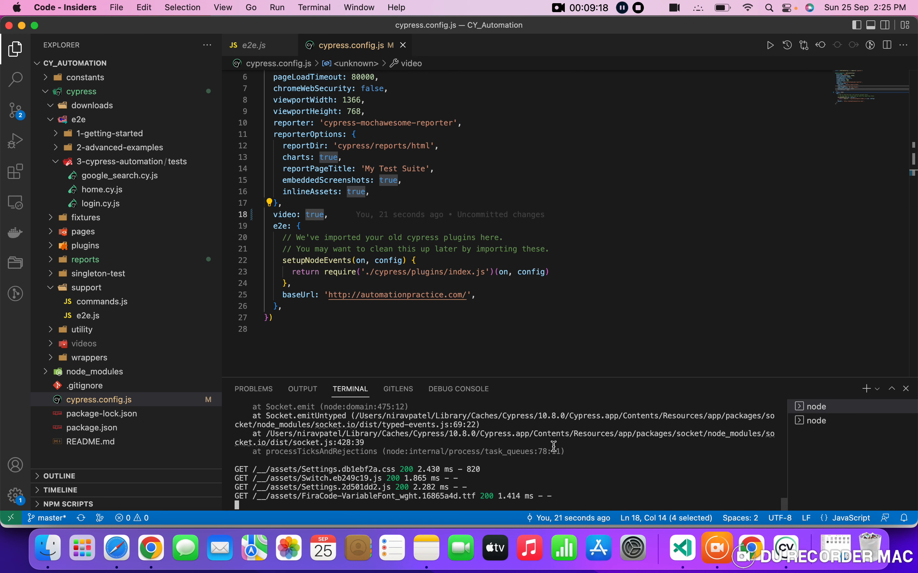
{"action": "key", "text": "ctrl+c"}
{"action": "key", "text": "super+v"}
{"action": "key", "text": "Return"}
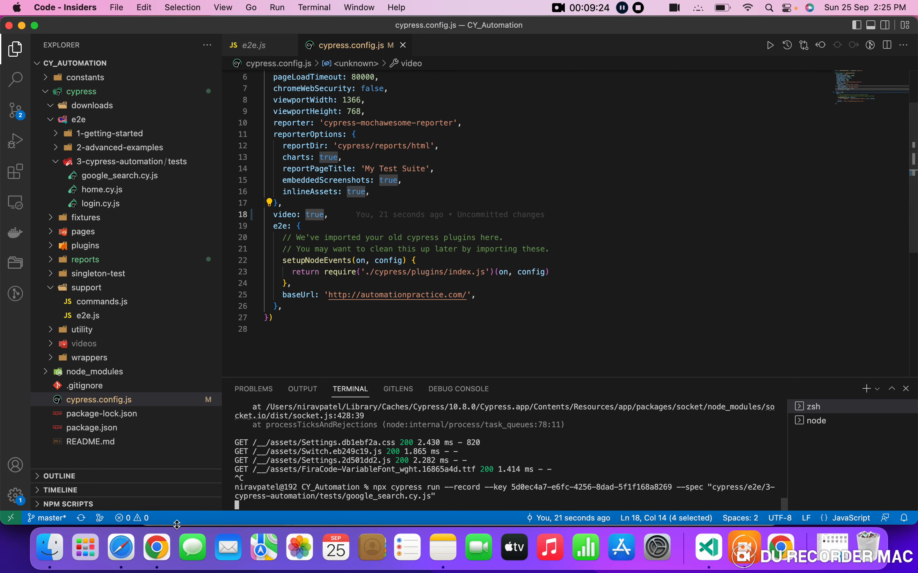
- Switch to Chrome and review the Integrations pages and the Cypress docs Dashboard Introduction guide through its Example projects
{"action": "left_click", "coordinate": [157, 548]}
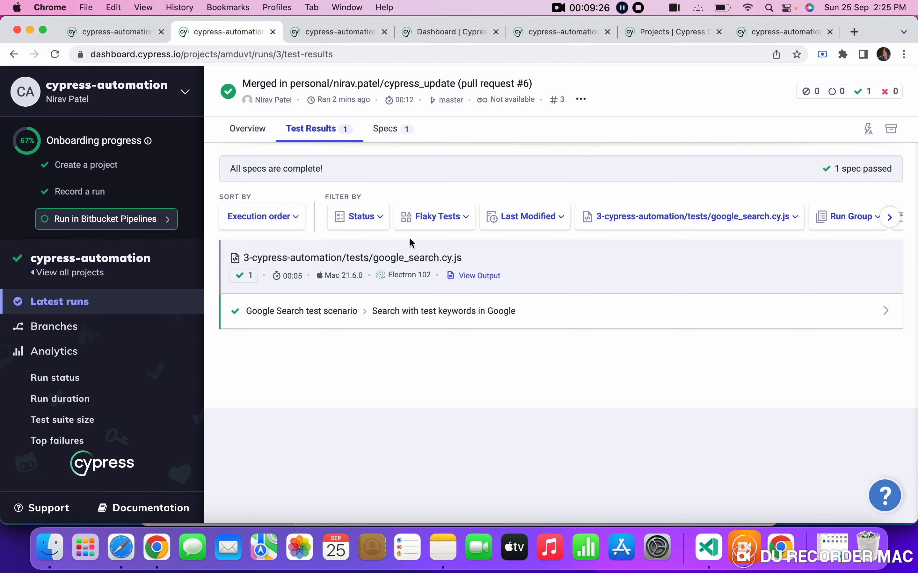
{"action": "left_click", "coordinate": [332, 33]}
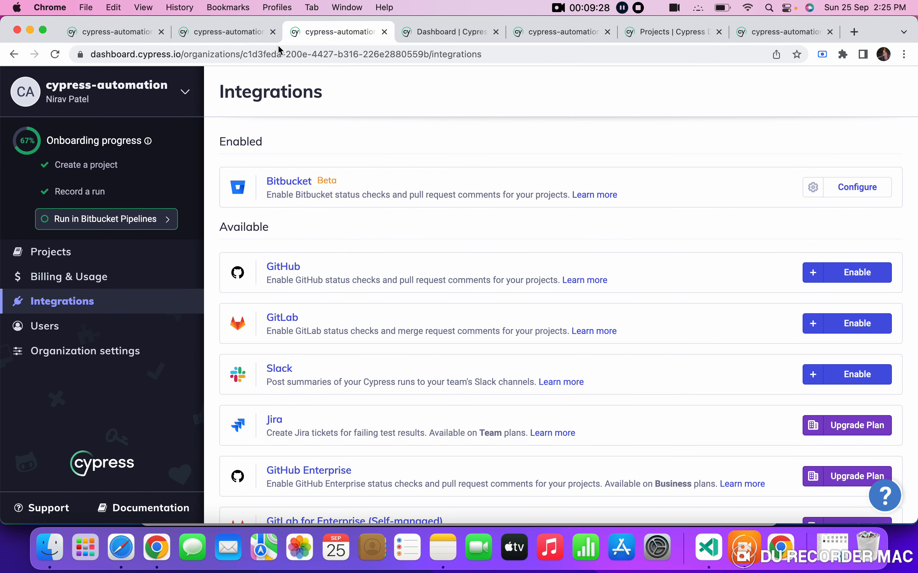
{"action": "left_click", "coordinate": [123, 38]}
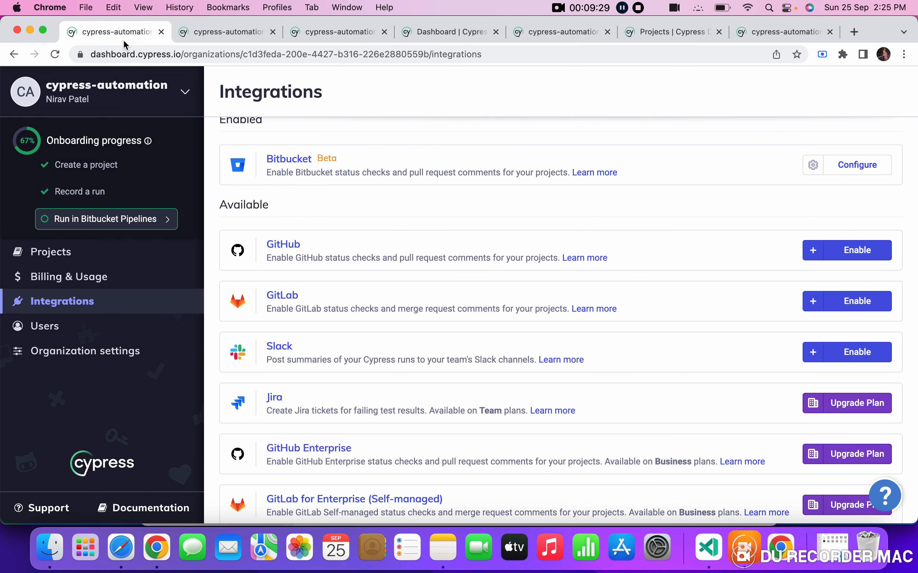
{"action": "left_click", "coordinate": [208, 30]}
{"action": "left_click", "coordinate": [318, 25]}
{"action": "left_click", "coordinate": [424, 28]}
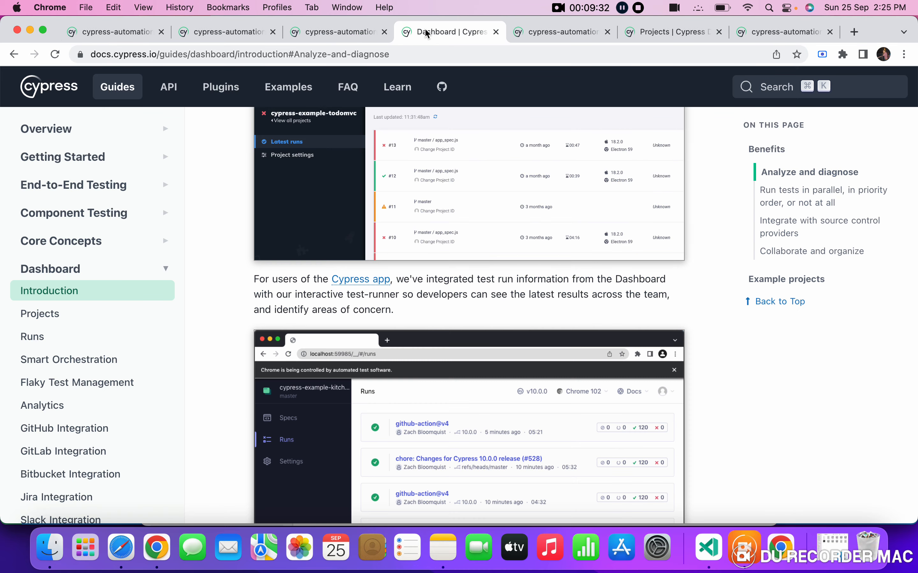
{"action": "left_click", "coordinate": [415, 55]}
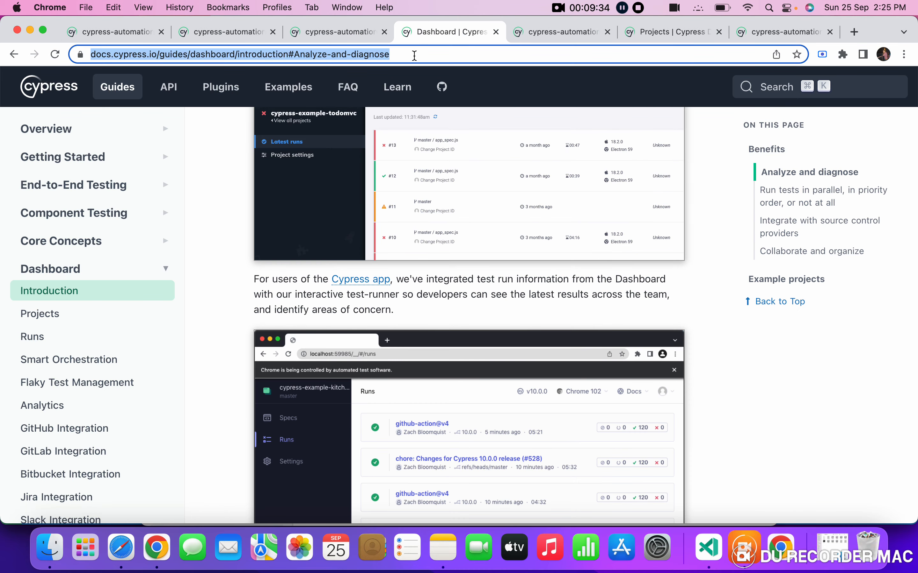
{"action": "scroll", "coordinate": [474, 217], "scroll_direction": "up", "scroll_amount": 13}
{"action": "scroll", "coordinate": [474, 219], "scroll_direction": "down", "scroll_amount": 17}
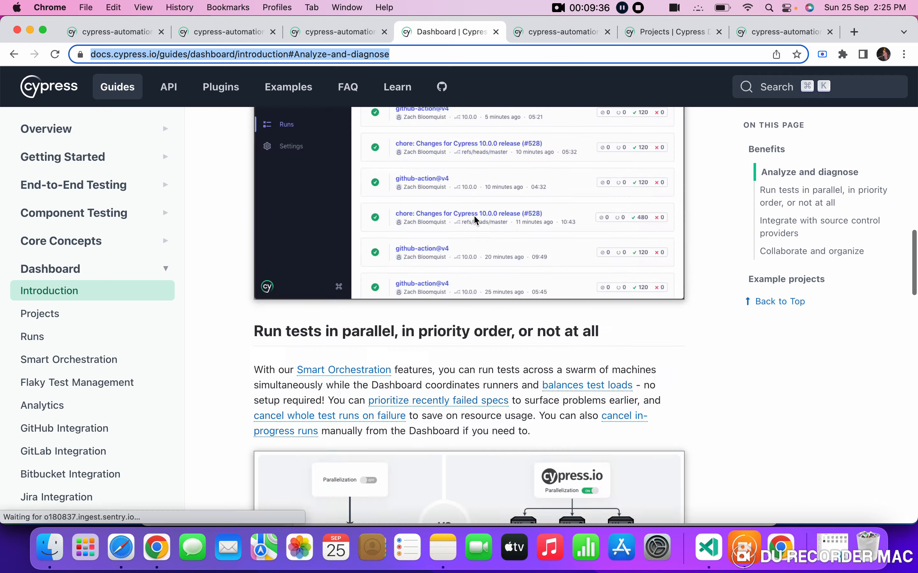
{"action": "scroll", "coordinate": [475, 219], "scroll_direction": "down", "scroll_amount": 15}
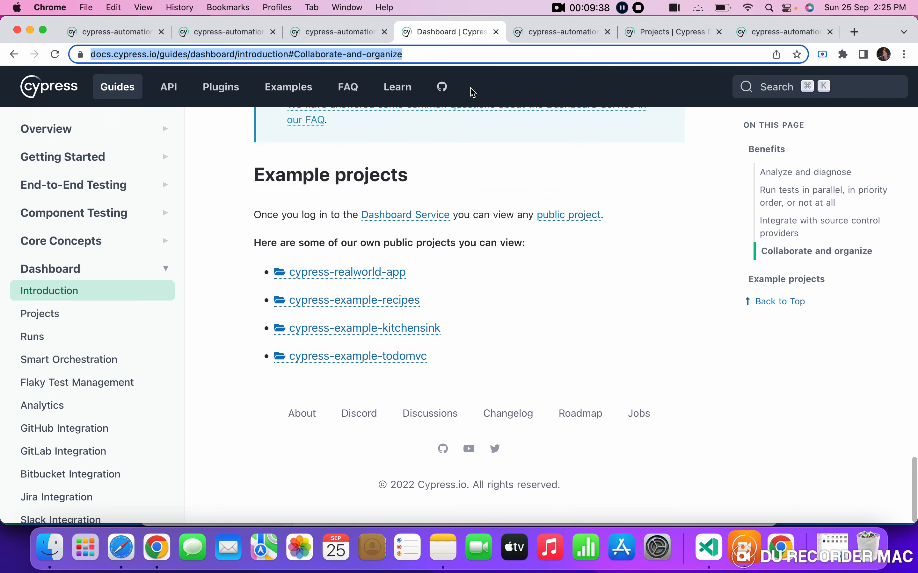
- Review the Dashboard project settings and the Cypress docs Projects guide on project IDs and setting up a project to record
{"action": "left_click", "coordinate": [545, 30]}
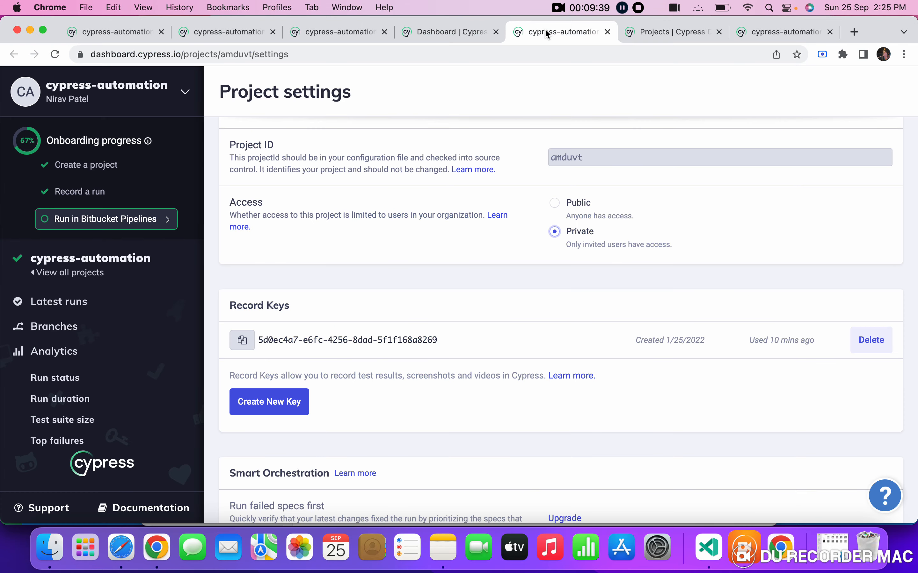
{"action": "left_click", "coordinate": [654, 33]}
{"action": "scroll", "coordinate": [496, 247], "scroll_direction": "down", "scroll_amount": 10}
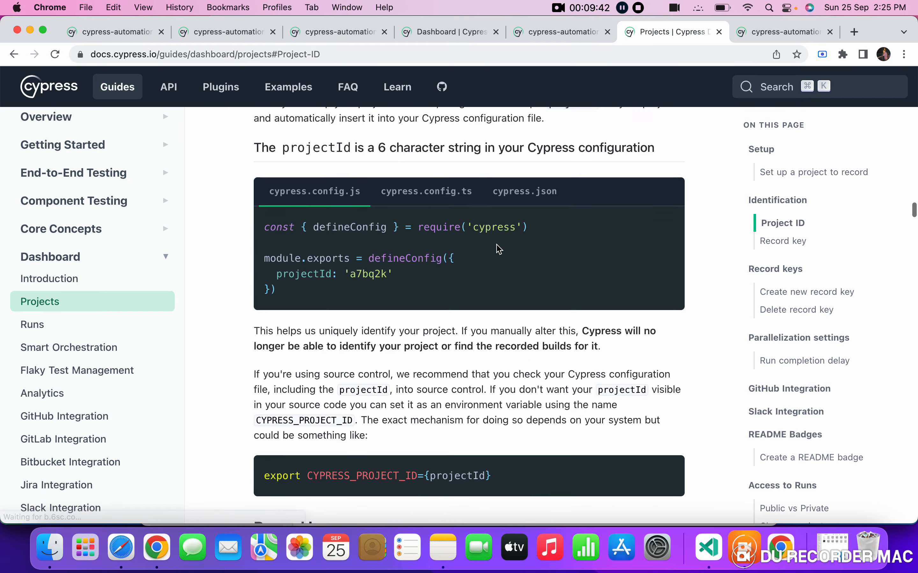
{"action": "scroll", "coordinate": [499, 249], "scroll_direction": "down", "scroll_amount": 15}
{"action": "scroll", "coordinate": [498, 248], "scroll_direction": "up", "scroll_amount": 20}
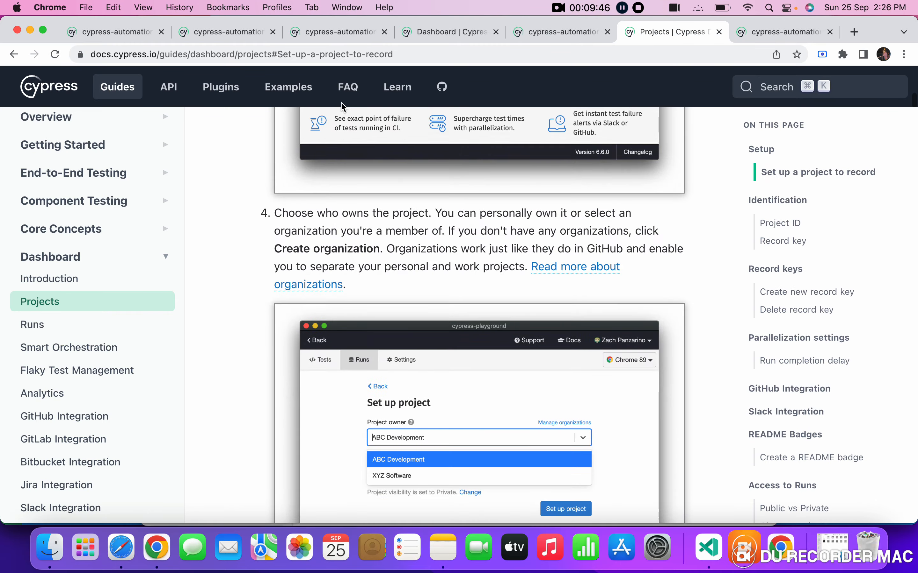
- Copy the address of the Cypress docs Projects guide and paste it below 10.8.0 in the Cypress Version Update note in Notes
{"action": "left_click", "coordinate": [384, 53]}
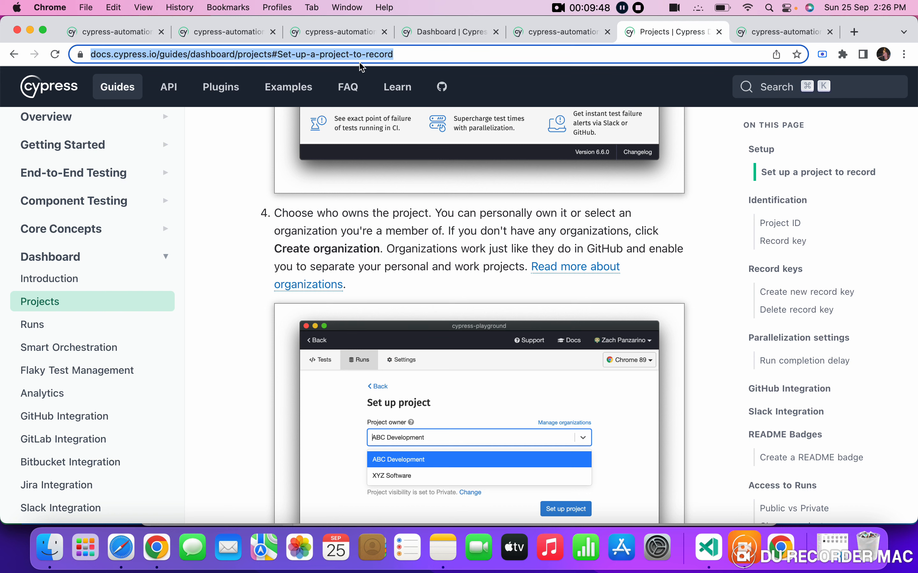
{"action": "left_click", "coordinate": [443, 548]}
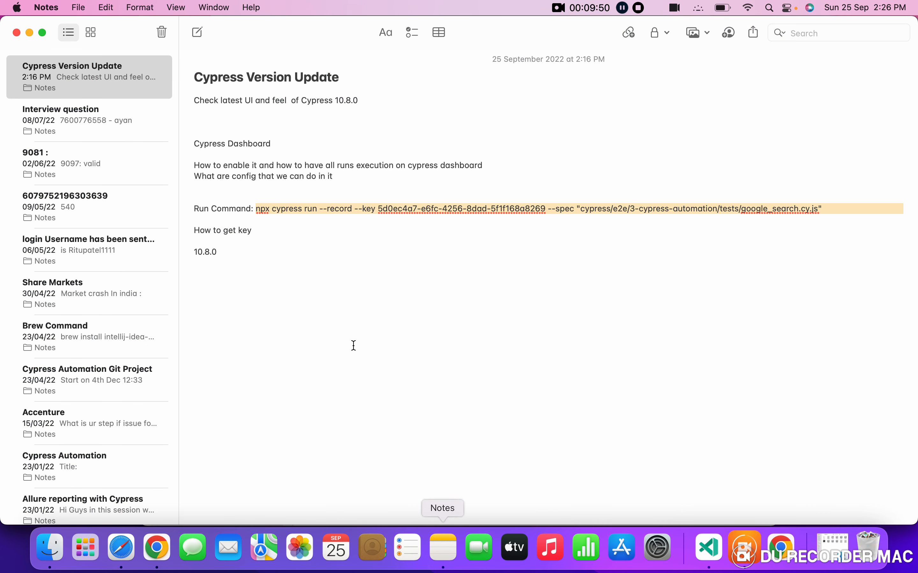
{"action": "left_click", "coordinate": [223, 253]}
{"action": "key", "text": "Return"}
{"action": "key", "text": "Return"}
{"action": "key", "text": "super+v"}
{"action": "key", "text": "Return"}
- Switch back to Chrome and view the cypress-automation project's Latest runs in the Cypress Dashboard
{"action": "key", "text": "super+Tab"}
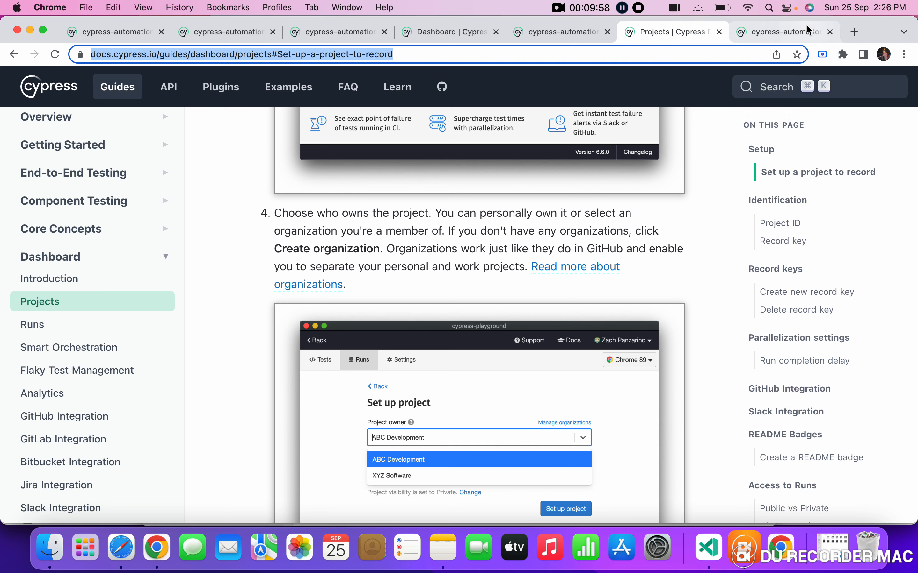
{"action": "left_click", "coordinate": [784, 32]}
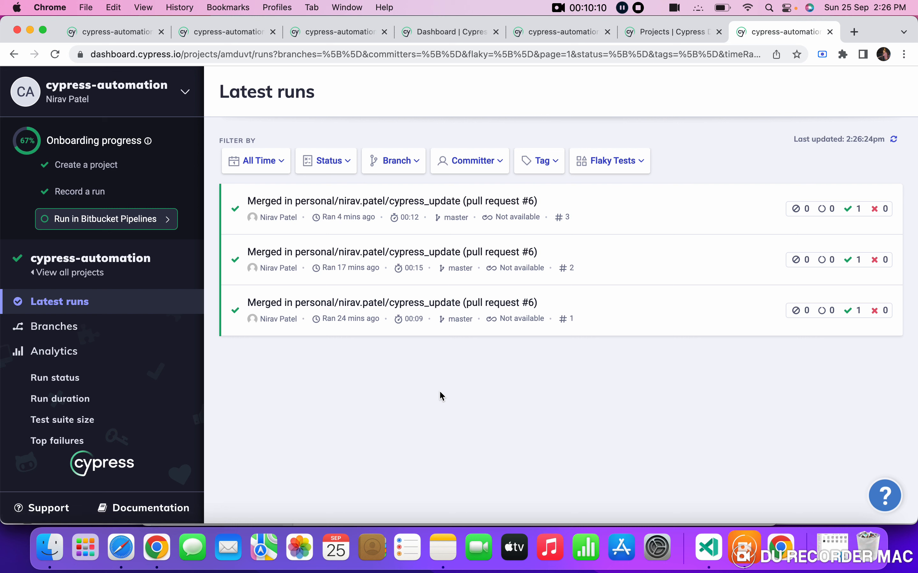
{"action": "left_click", "coordinate": [753, 555]}
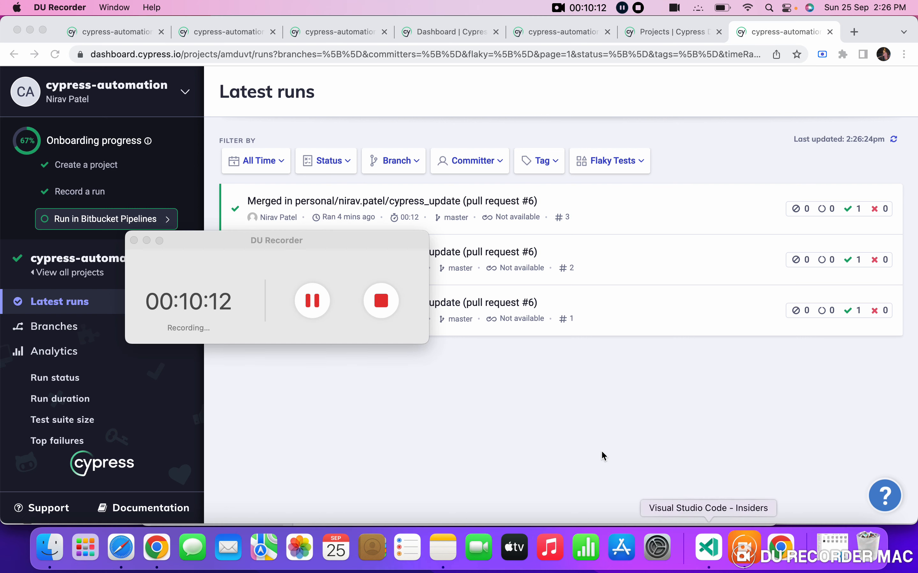